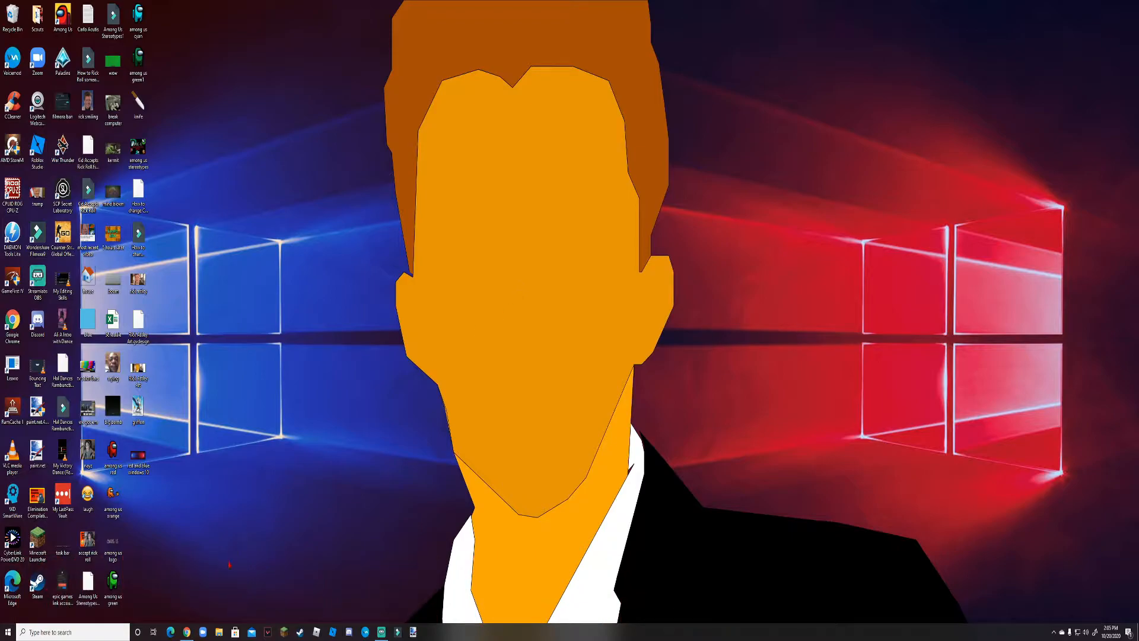
Step: Open the browser and log in to Gravit Designer, filling the username and password fields with the saved login
left_click(186, 632)
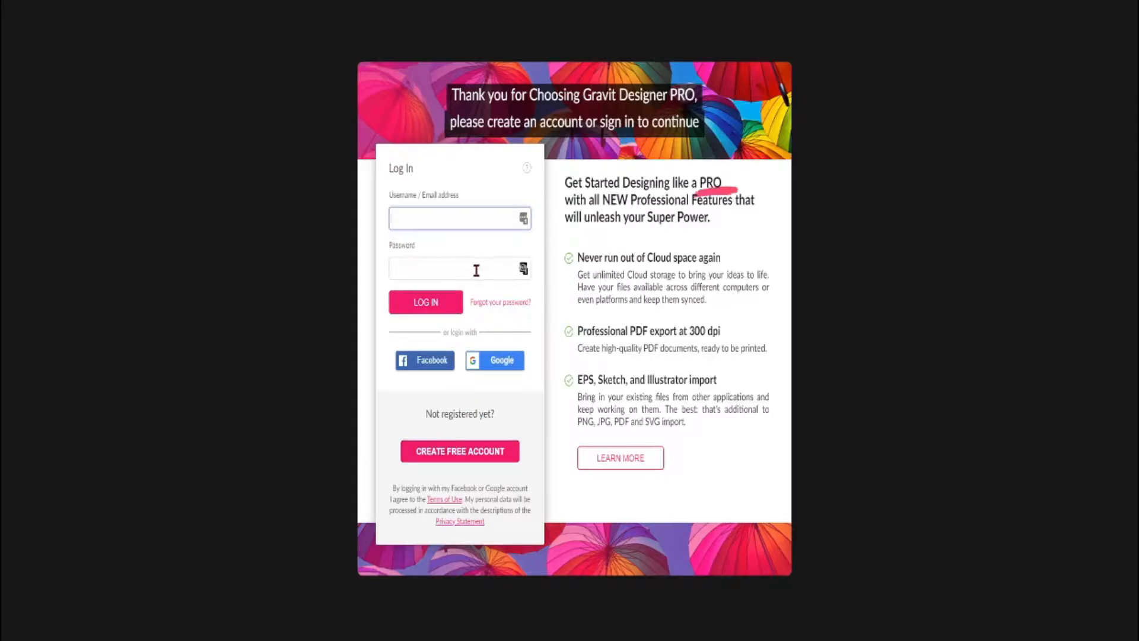
left_click(523, 219)
left_click(496, 258)
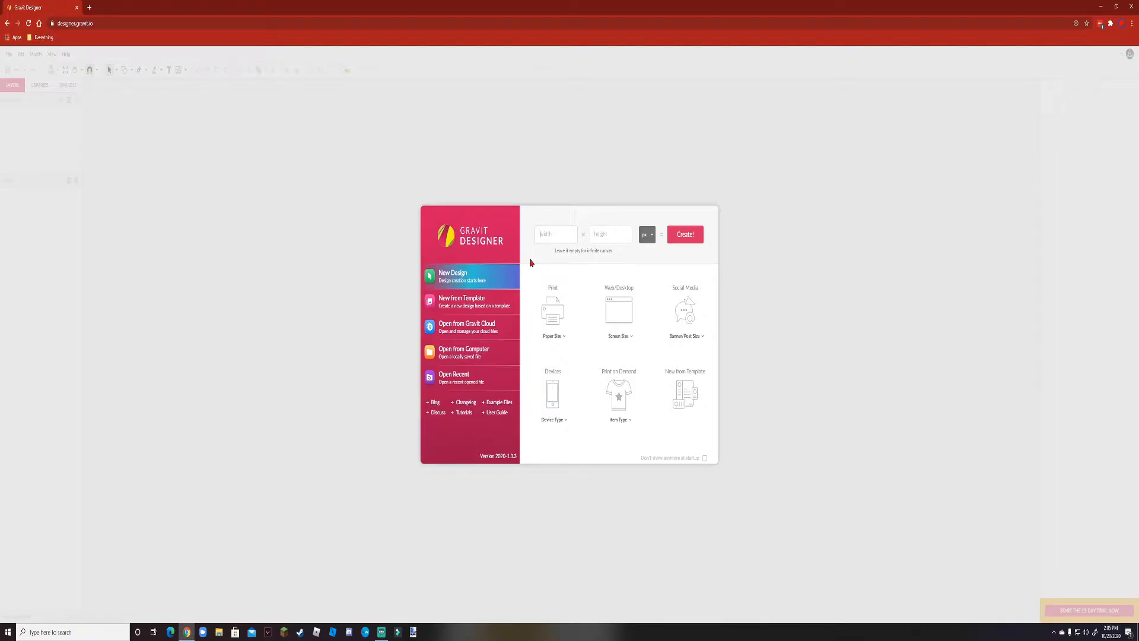
Step: Create a new design 3440 px wide and 1440 px high
type("440")
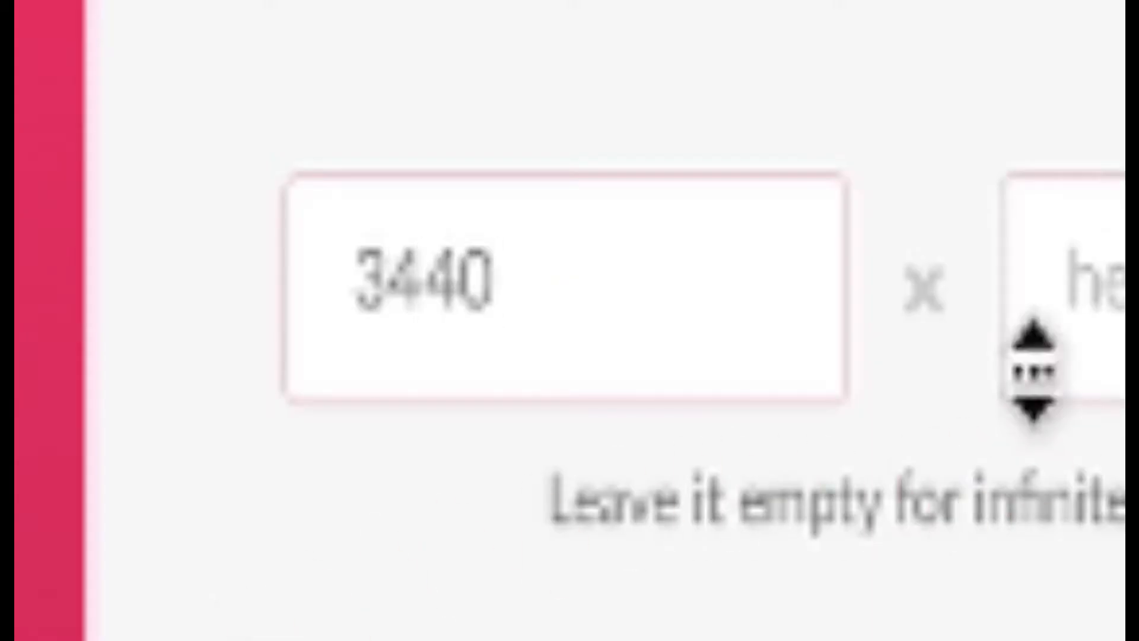
left_click(1110, 332)
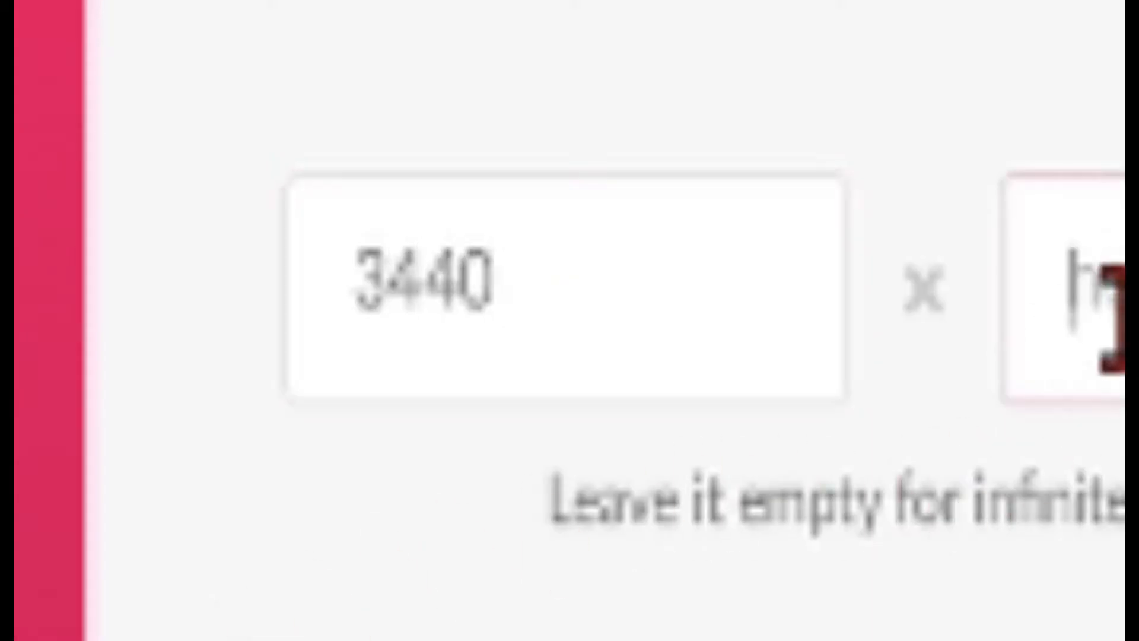
type("1440")
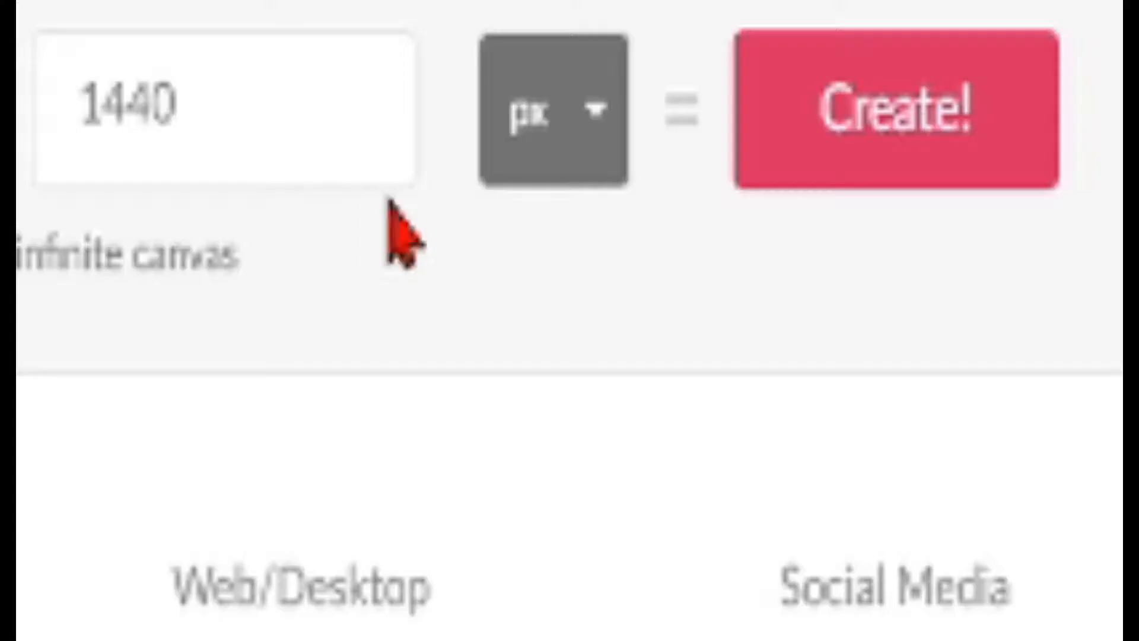
left_click(649, 238)
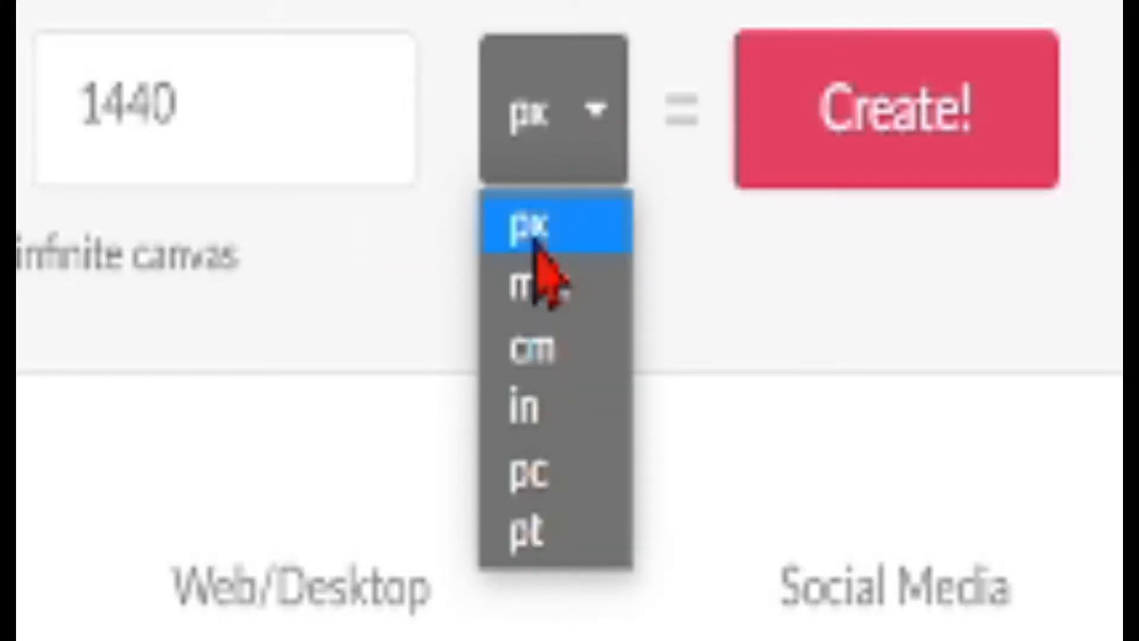
left_click(534, 229)
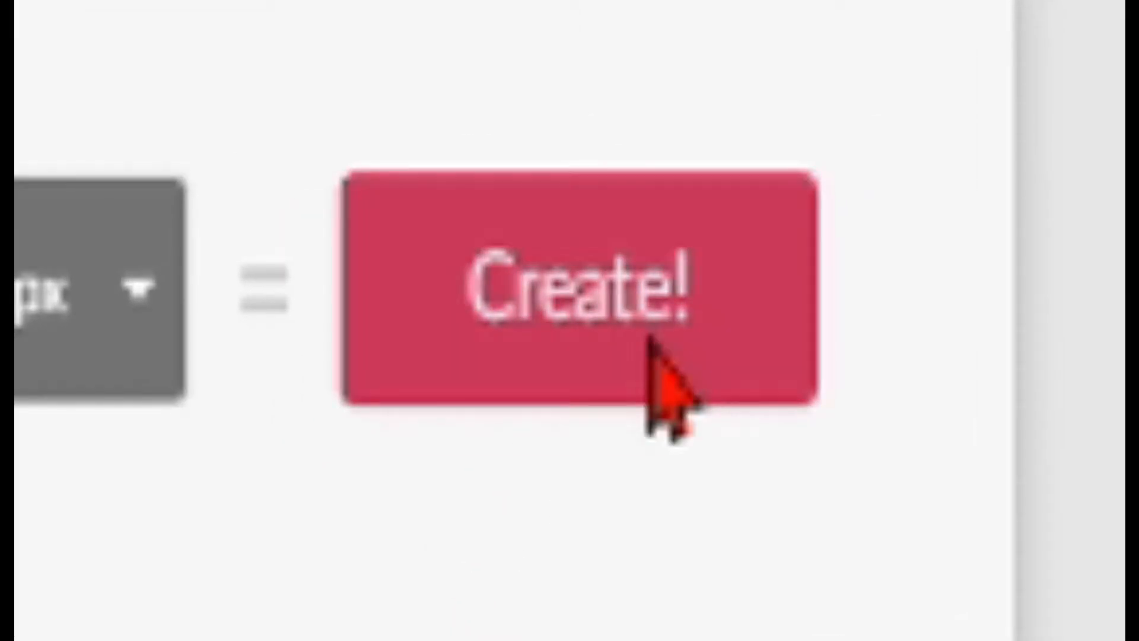
left_click(649, 335)
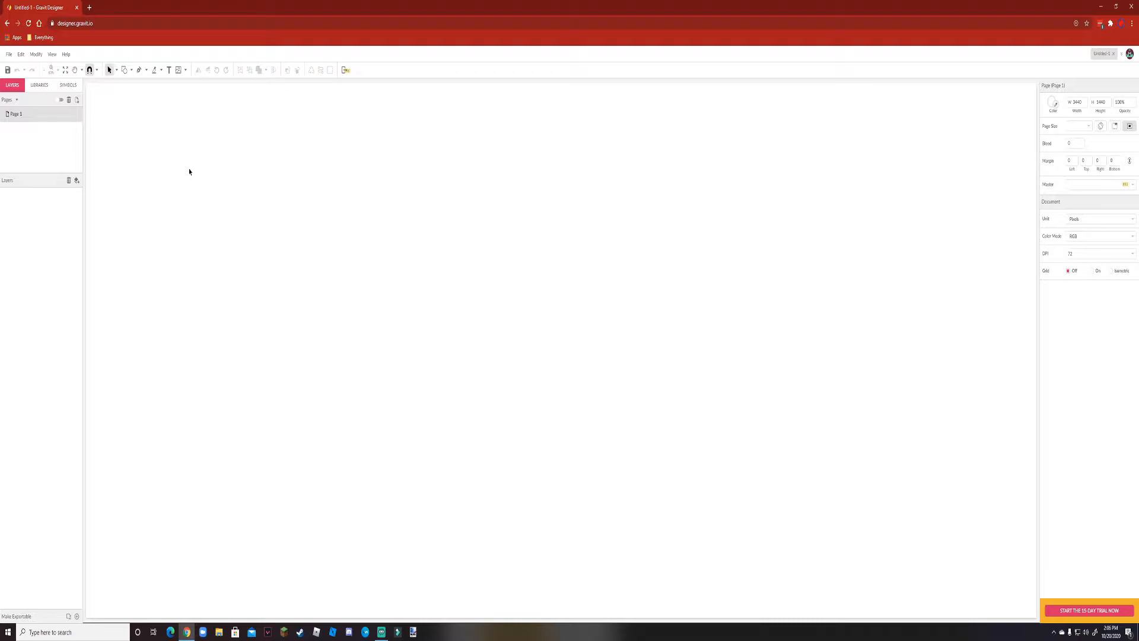
Step: Search Google in a new tab for "3440x1440 wallpaper" and show the image results
left_click(89, 7)
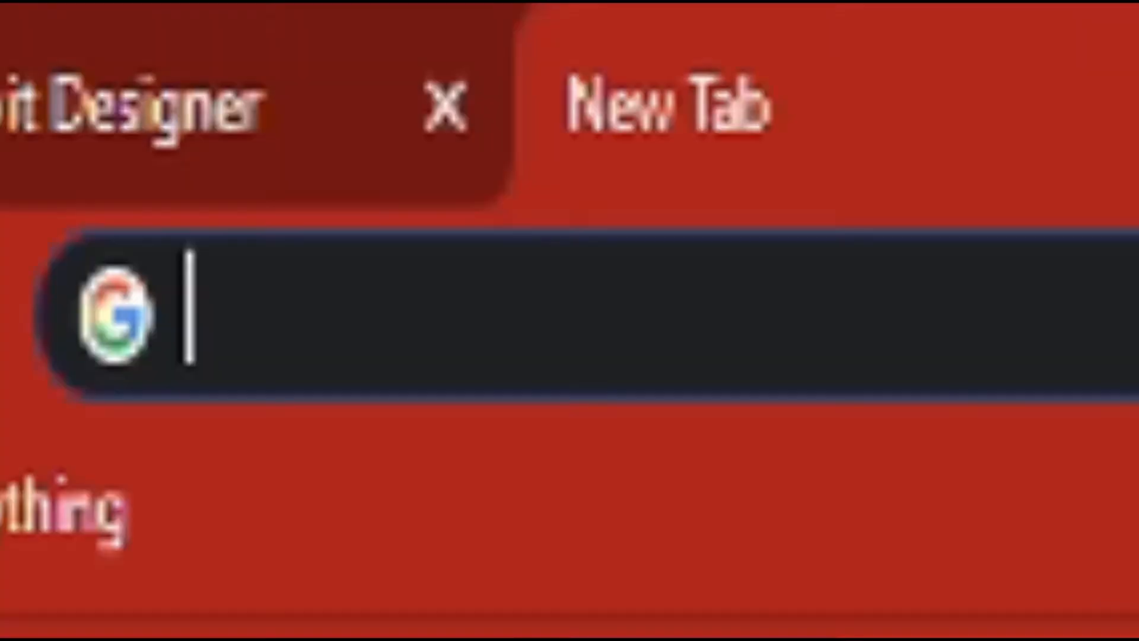
type("344")
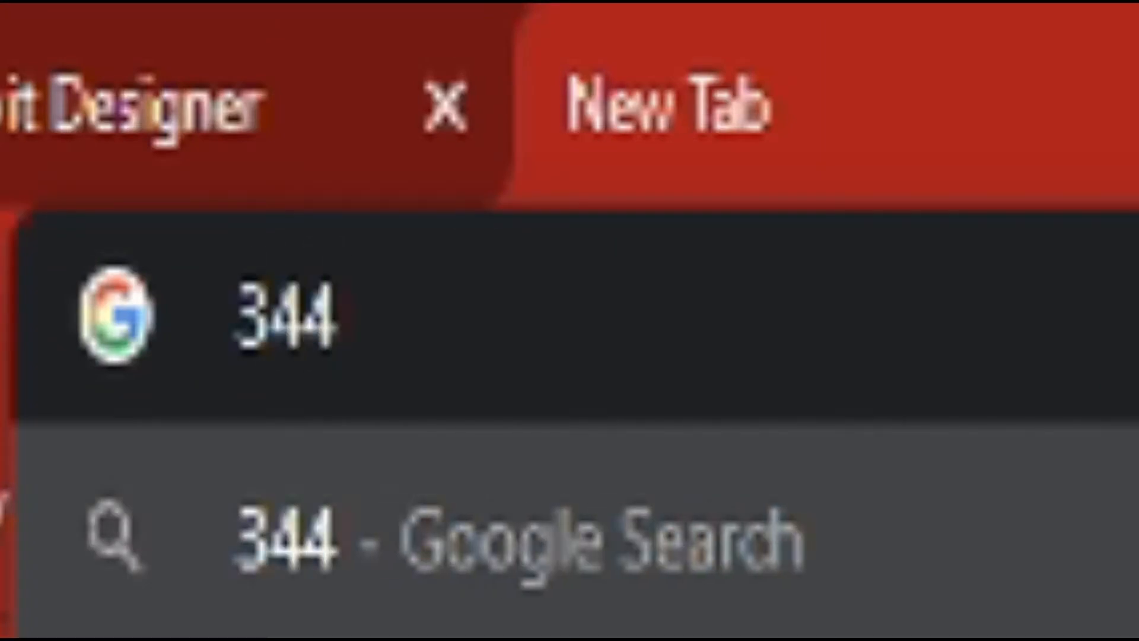
type("0")
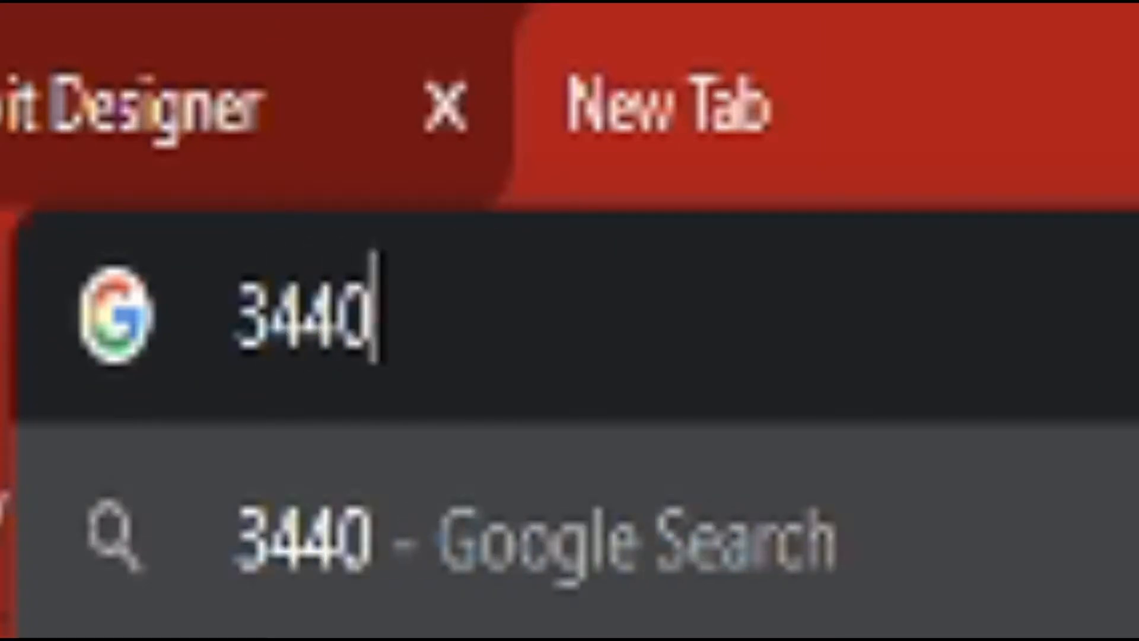
type("x")
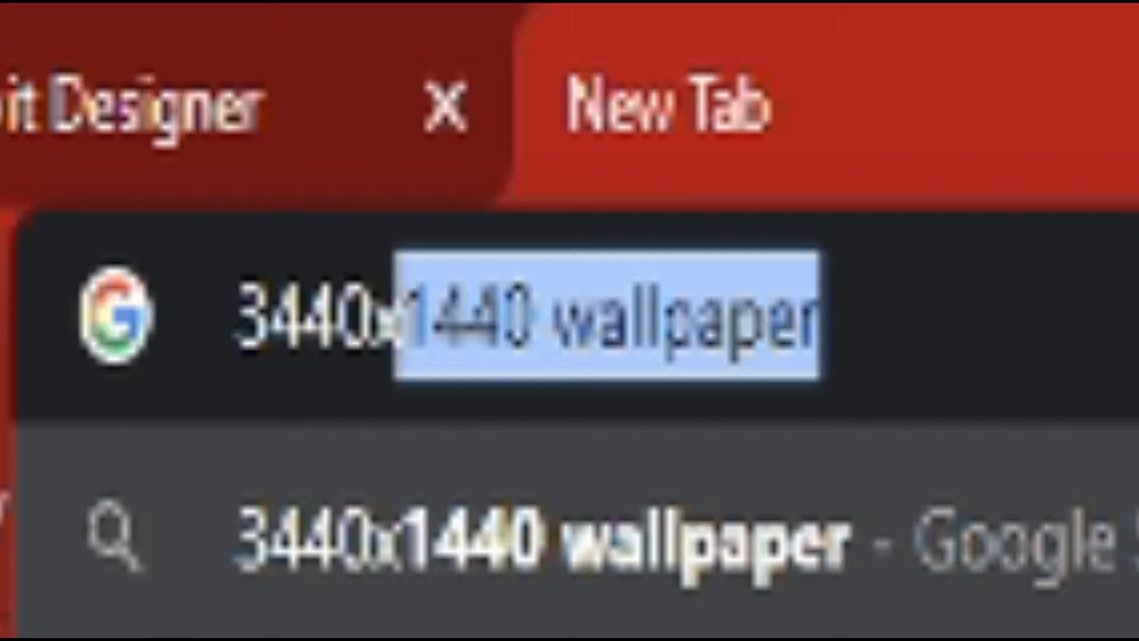
type("144")
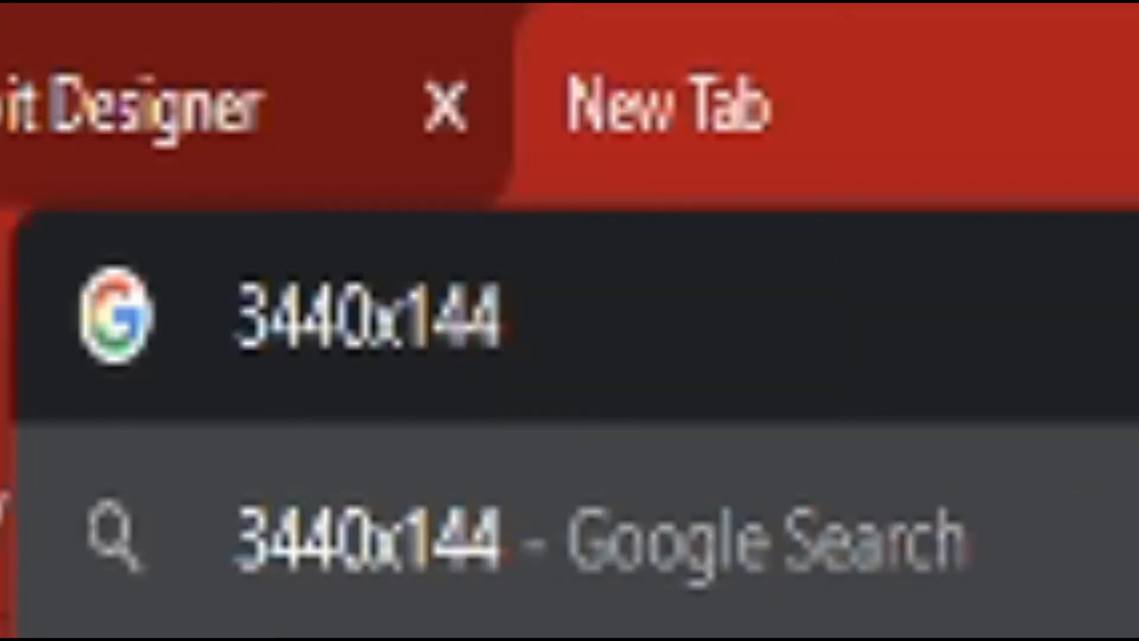
type("0 walla")
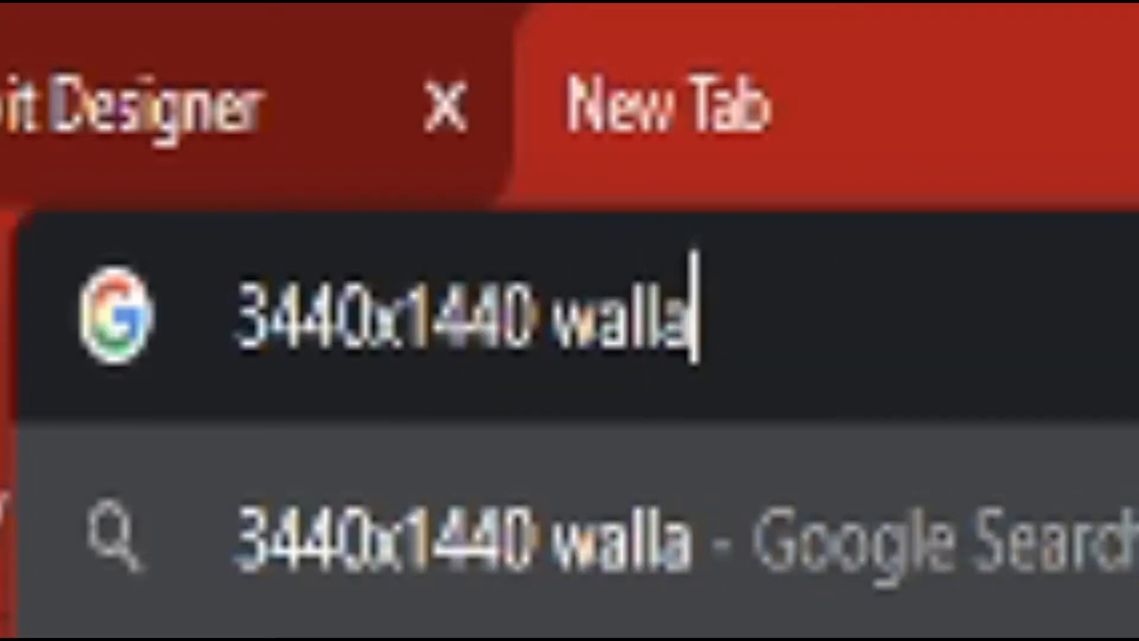
key("BackSpace")
type("pa")
key("Return")
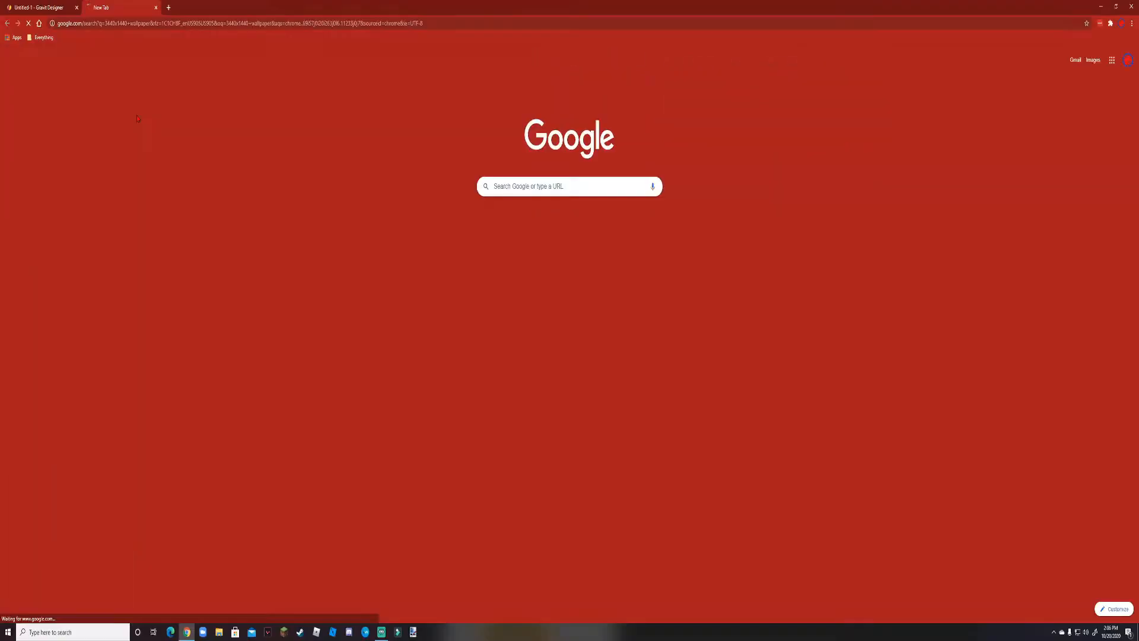
left_click(92, 93)
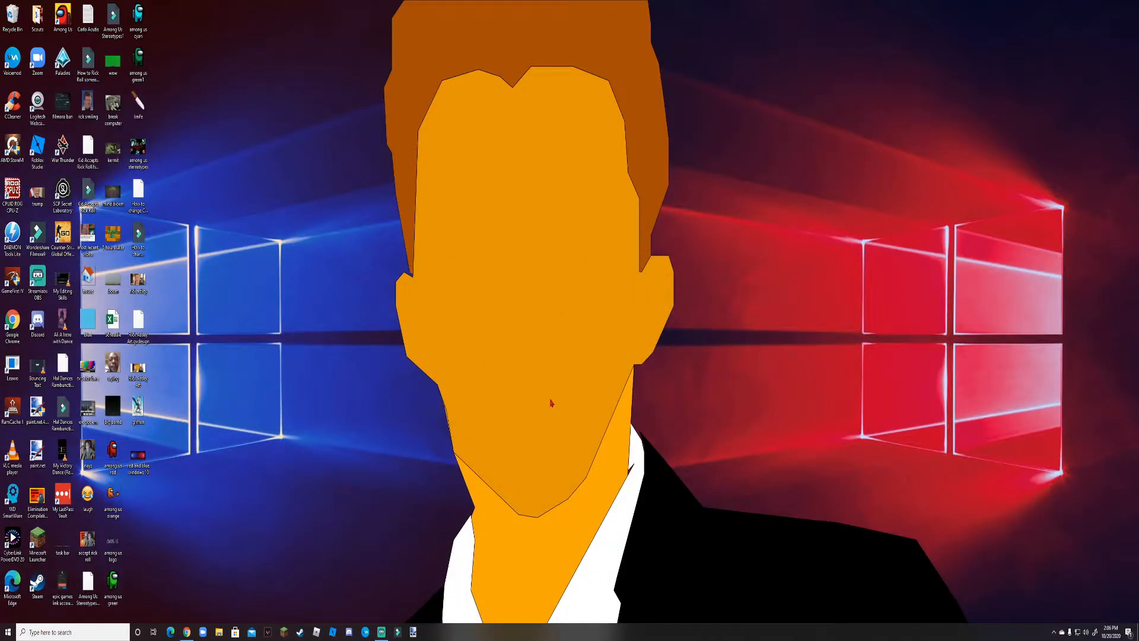
Step: Return to the browser, browse the wallpaper results, and refine the image search to "3440x1440 wallpaper windows 10"
left_click(187, 632)
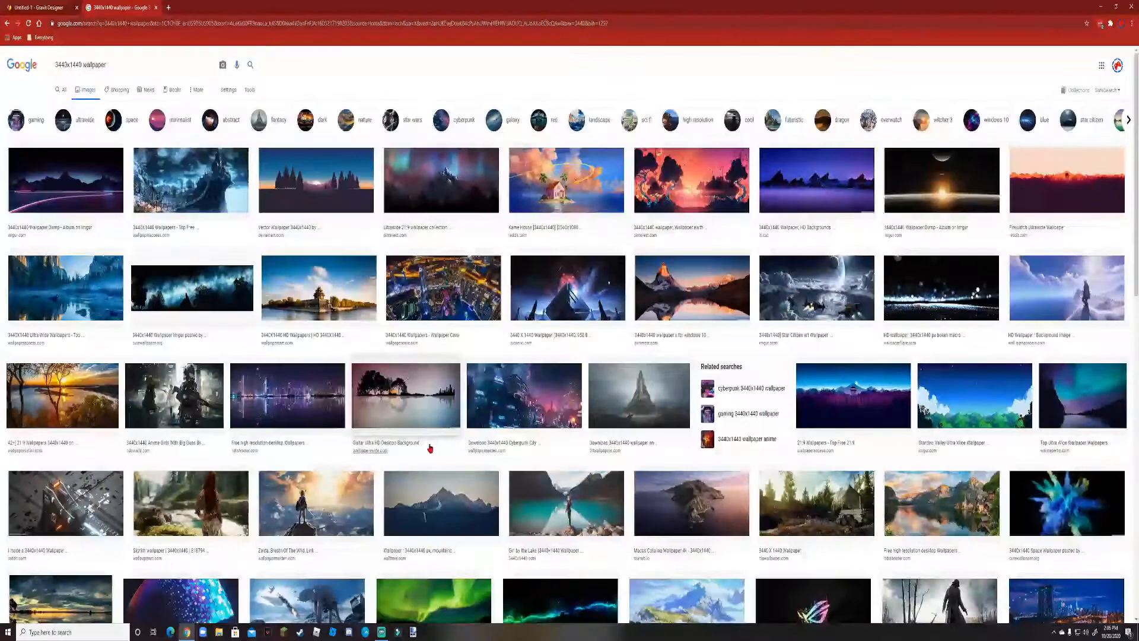
scroll(599, 320, "down", 6)
scroll(623, 334, "down", 10)
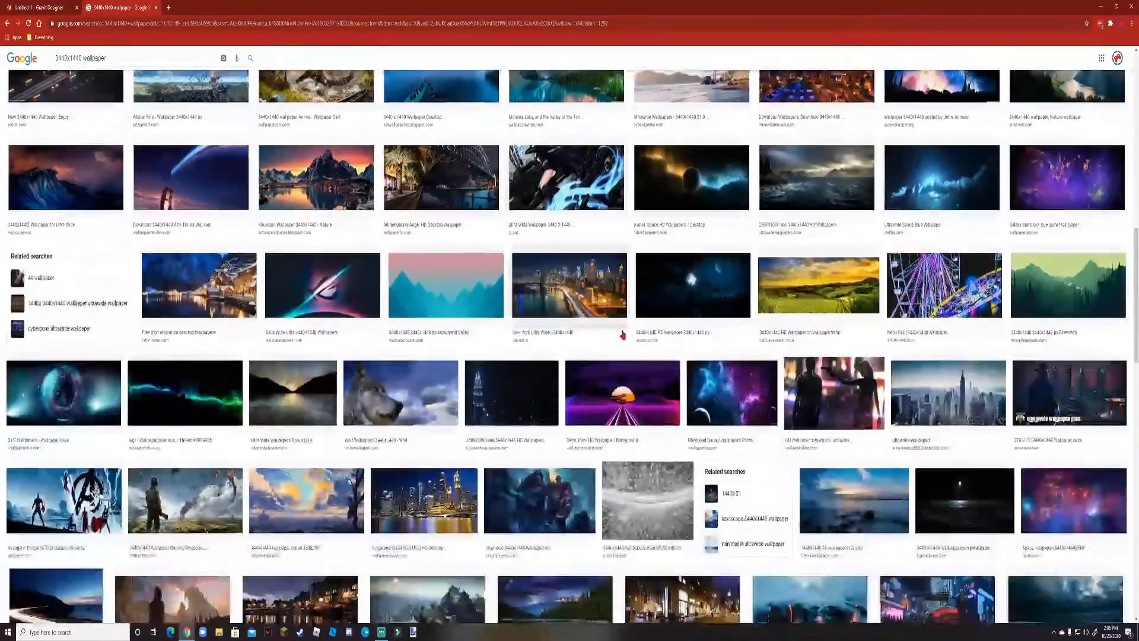
scroll(623, 334, "down", 10)
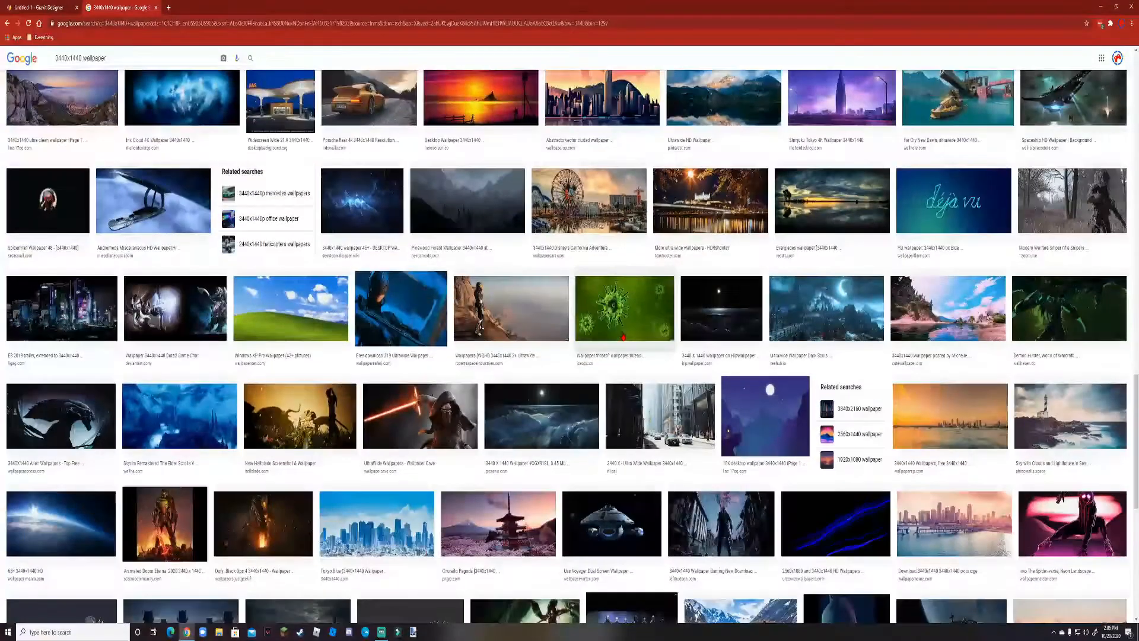
scroll(349, 223, "up", 20)
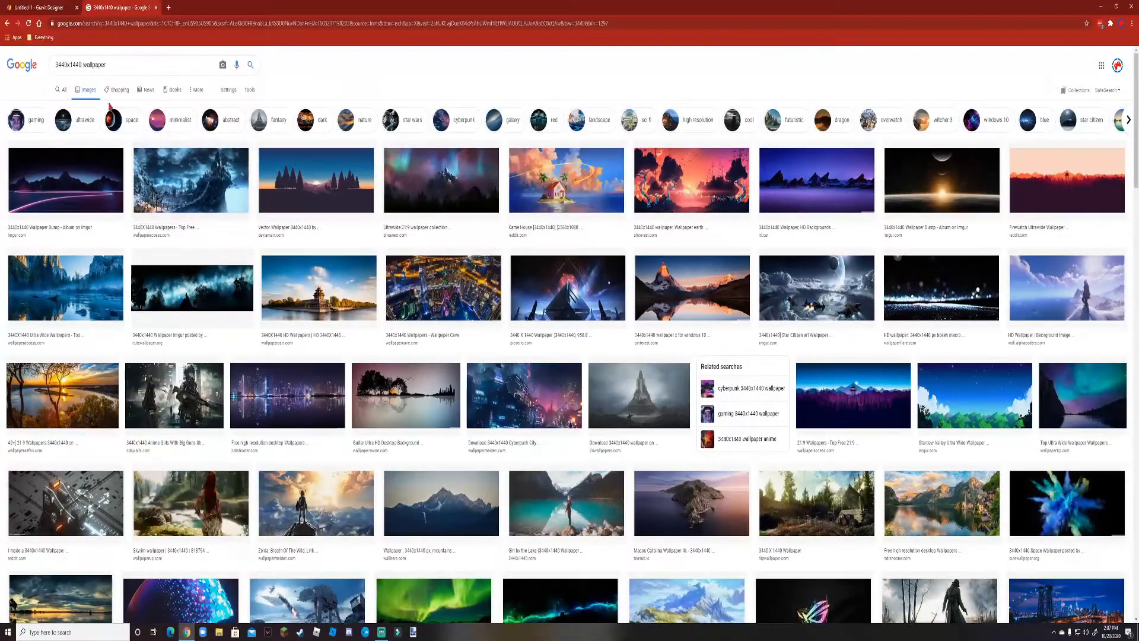
left_click(117, 62)
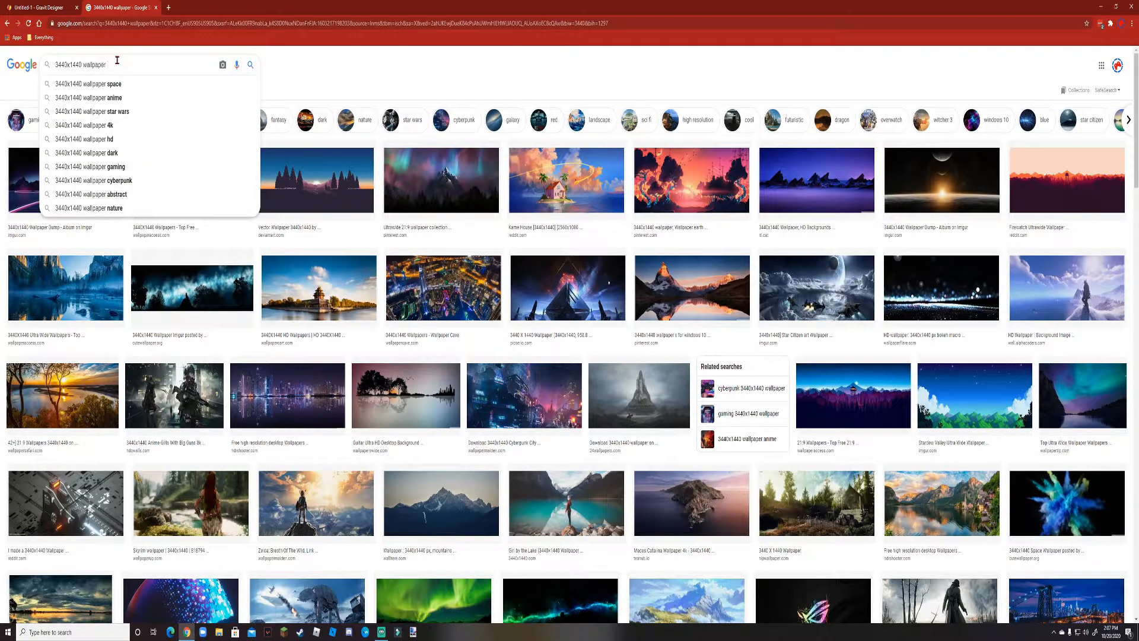
type("windows 10")
key("Return")
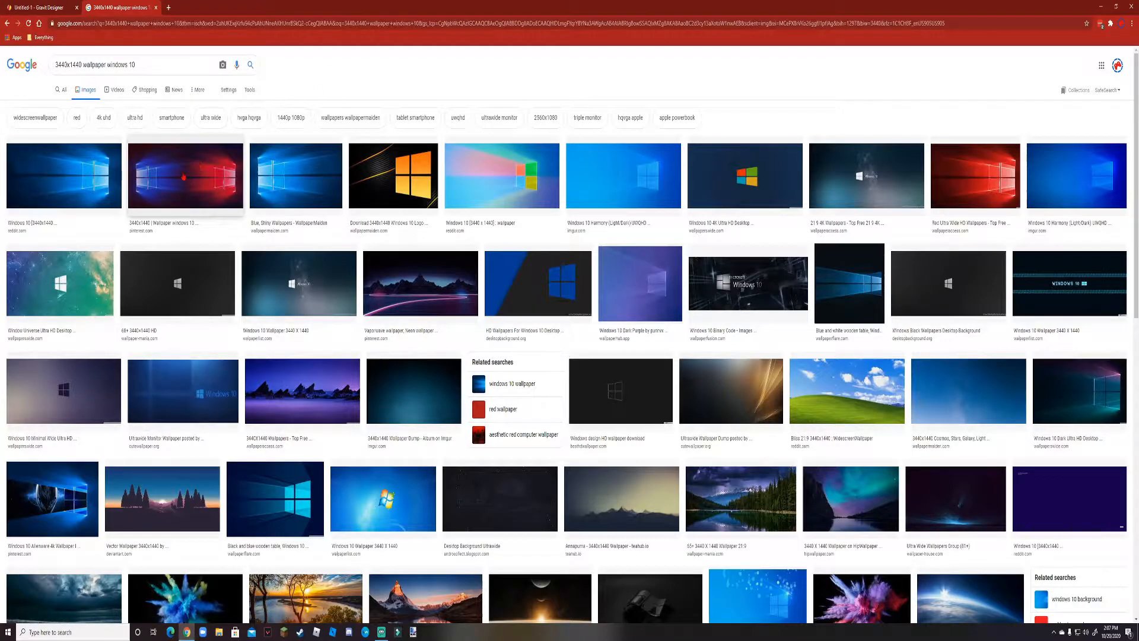
Step: Save the blue and red Windows 10 wallpaper to the Desktop as "blue and red background"
left_click(184, 177)
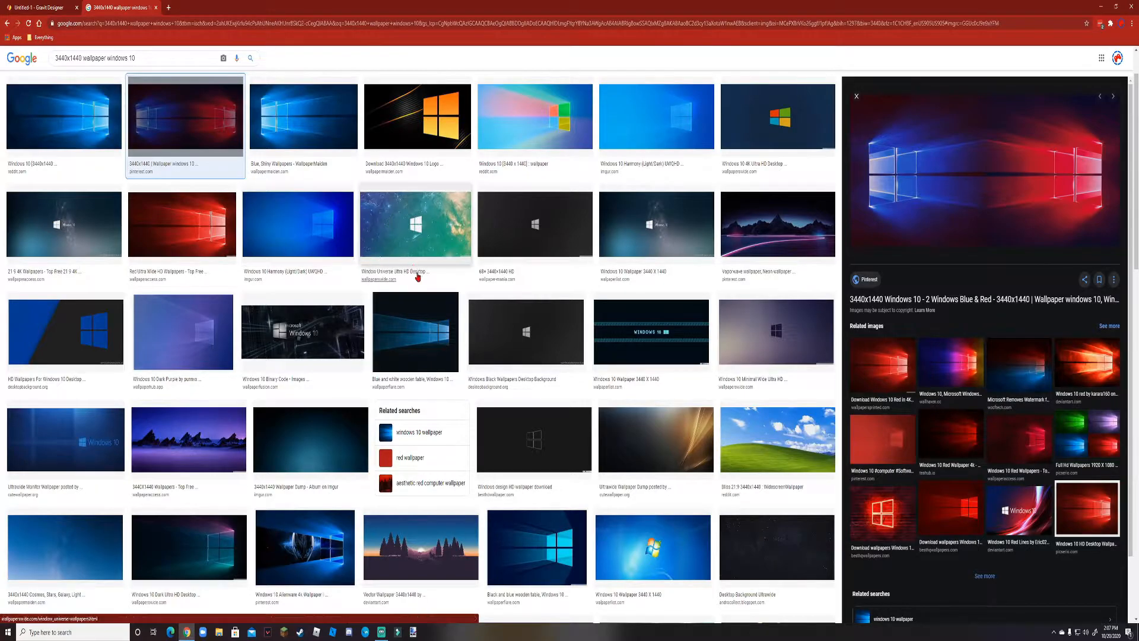
right_click(923, 177)
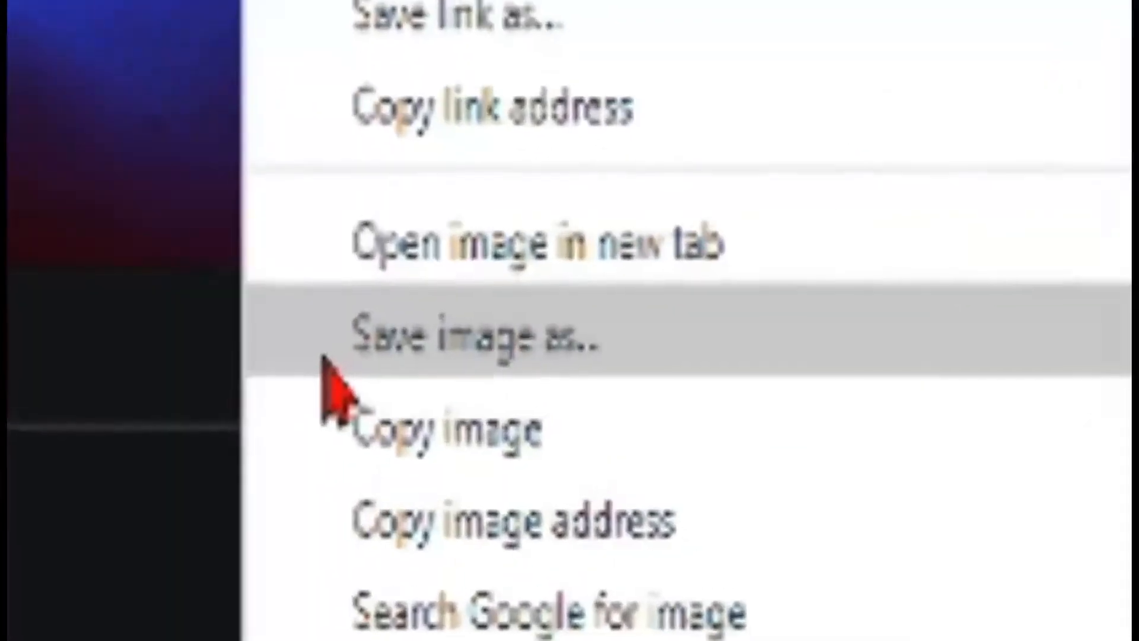
left_click(368, 351)
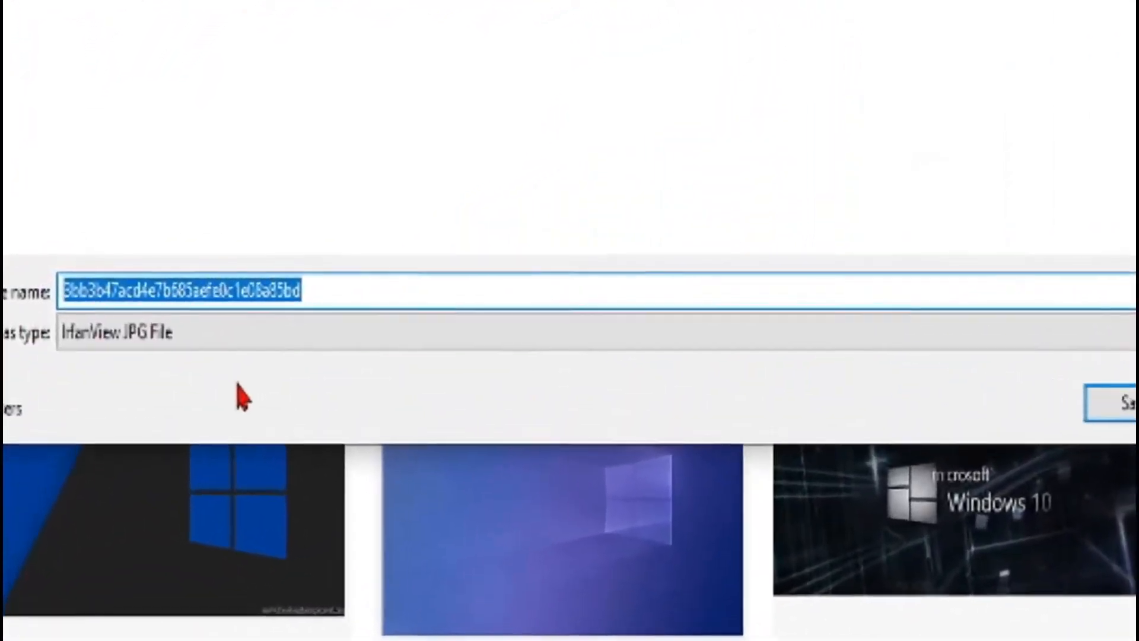
type("bluye")
key("BackSpace")
key("BackSpace")
type("e and red backgrou")
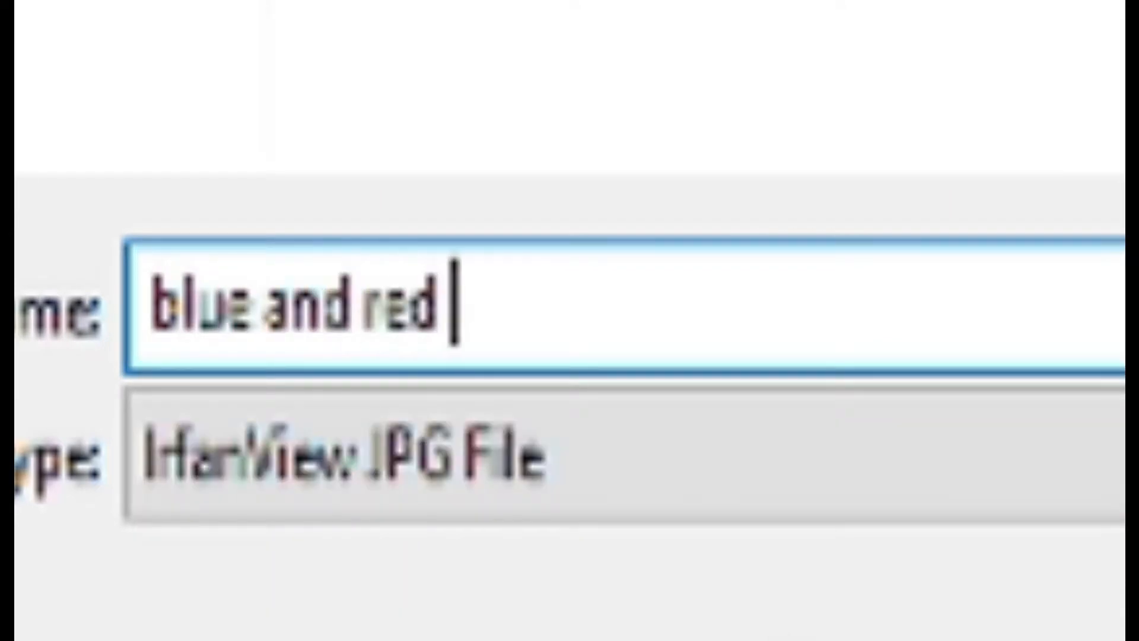
type("nd")
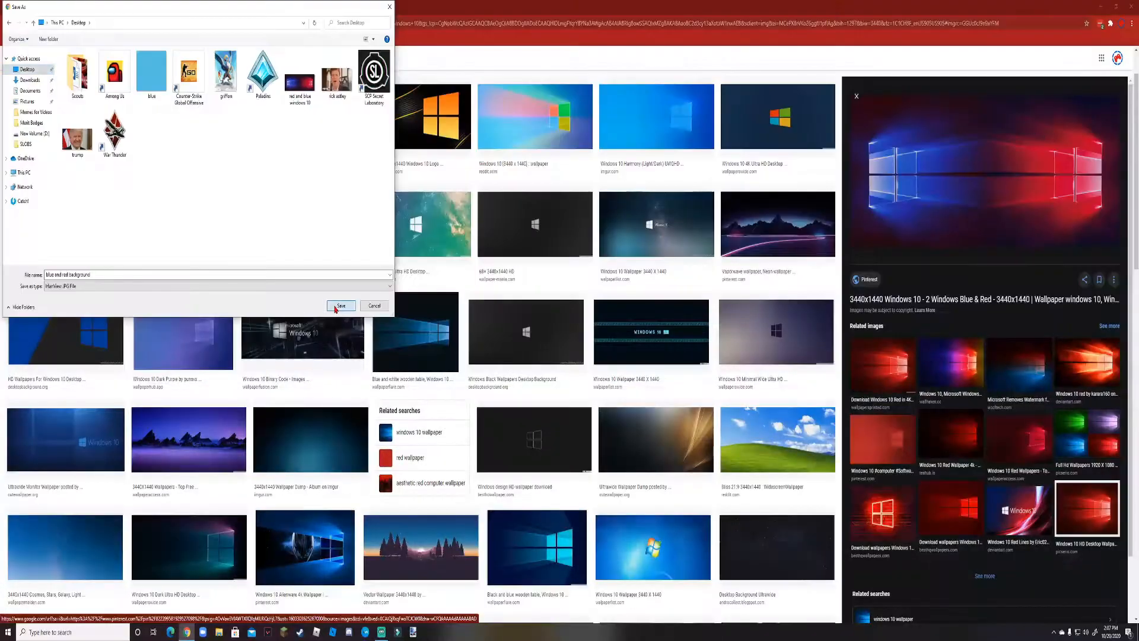
left_click(344, 308)
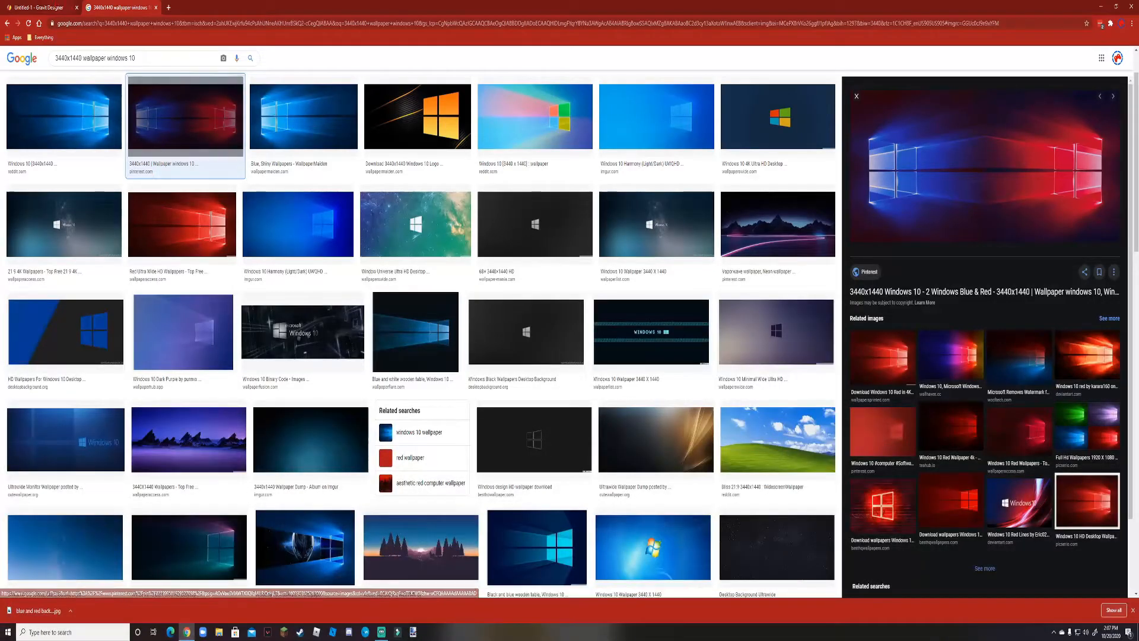
Step: Return to the Gravit Designer document and place the "blue and red background" image from the Desktop on the page
left_click(38, 7)
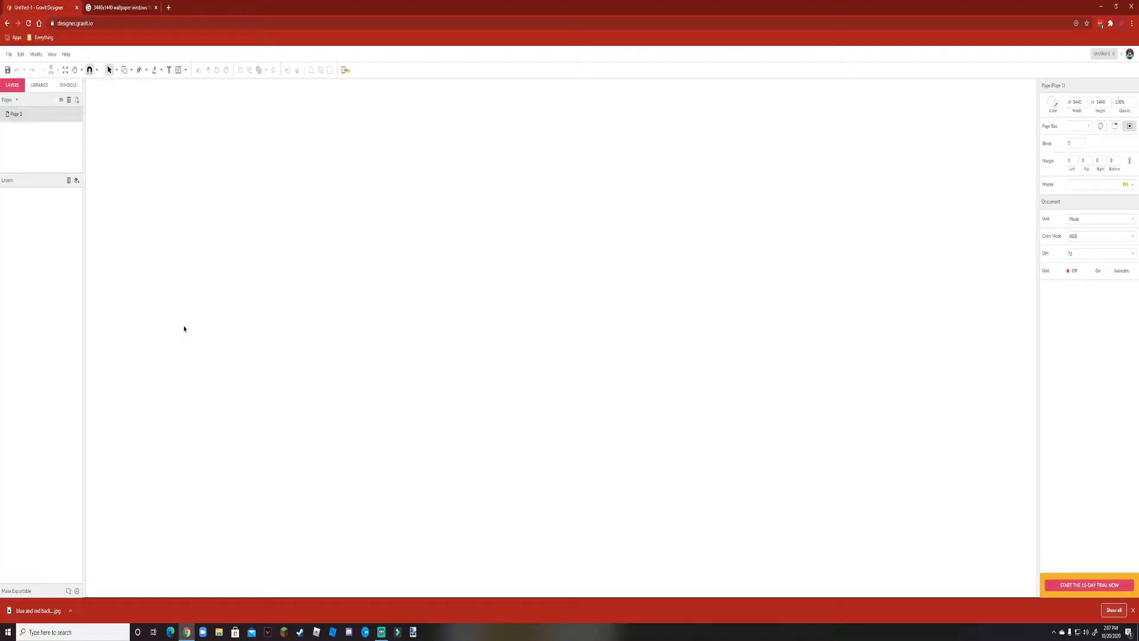
left_click(9, 55)
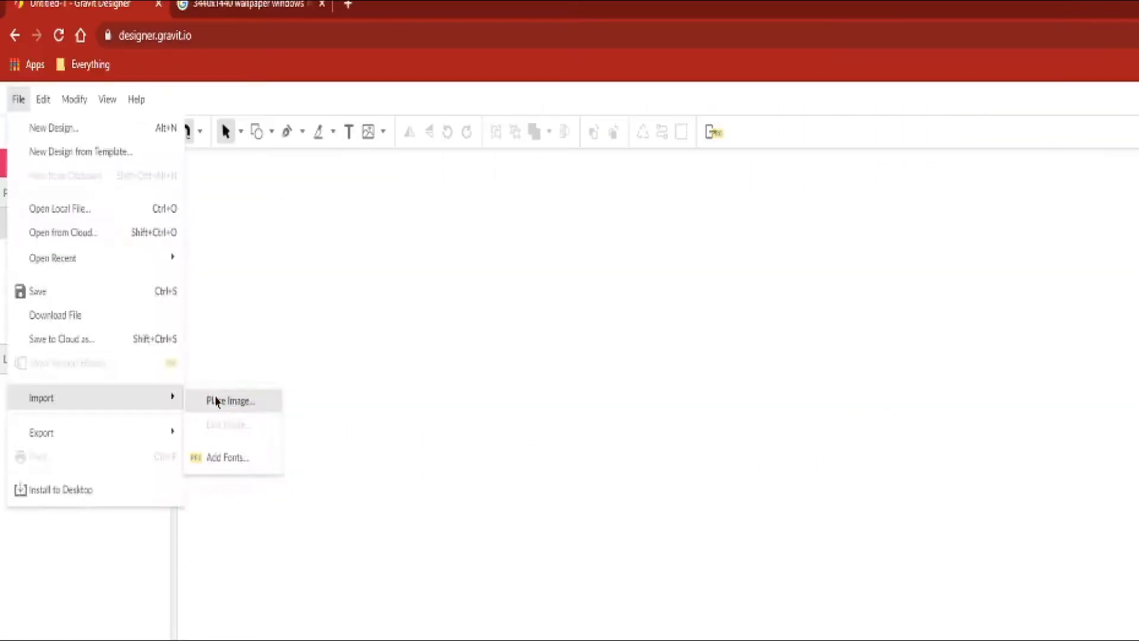
left_click(1083, 323)
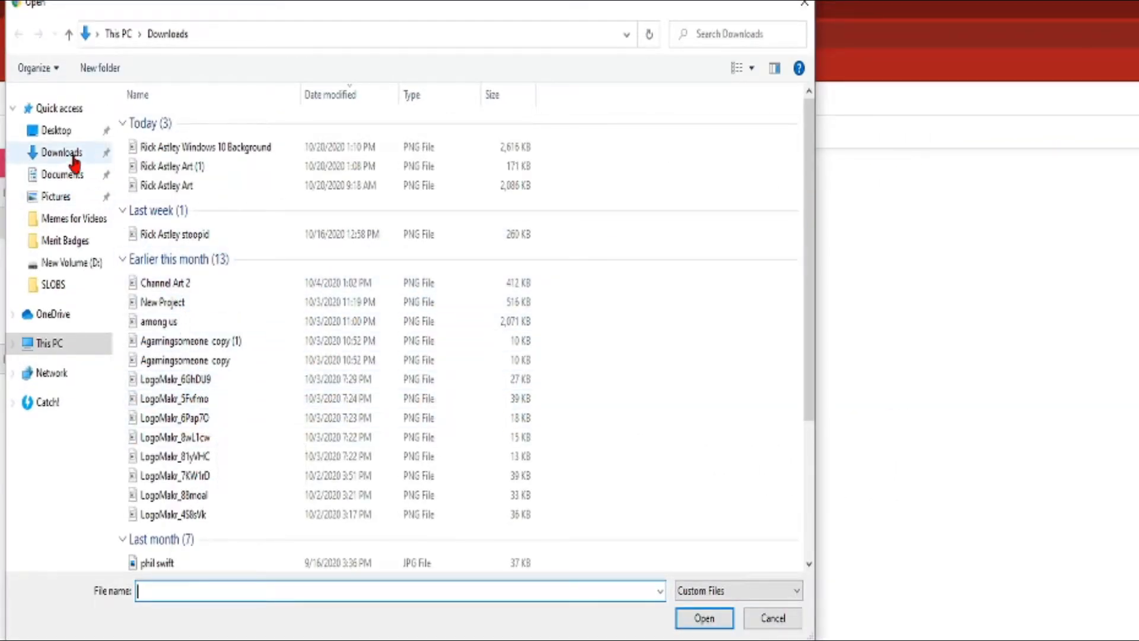
left_click(60, 139)
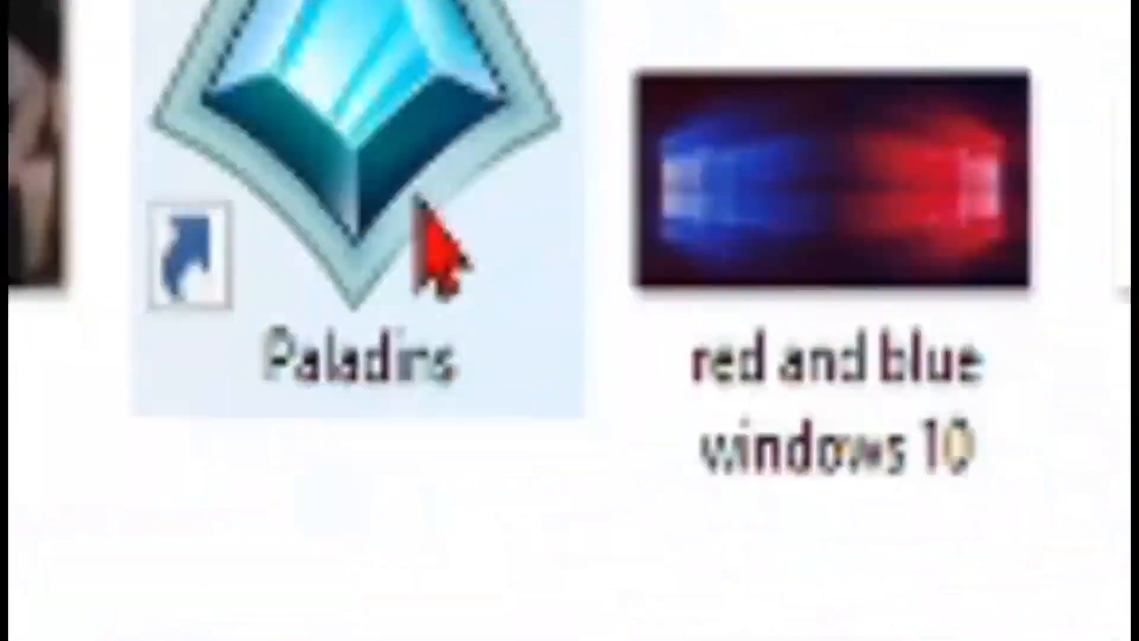
left_click(457, 330)
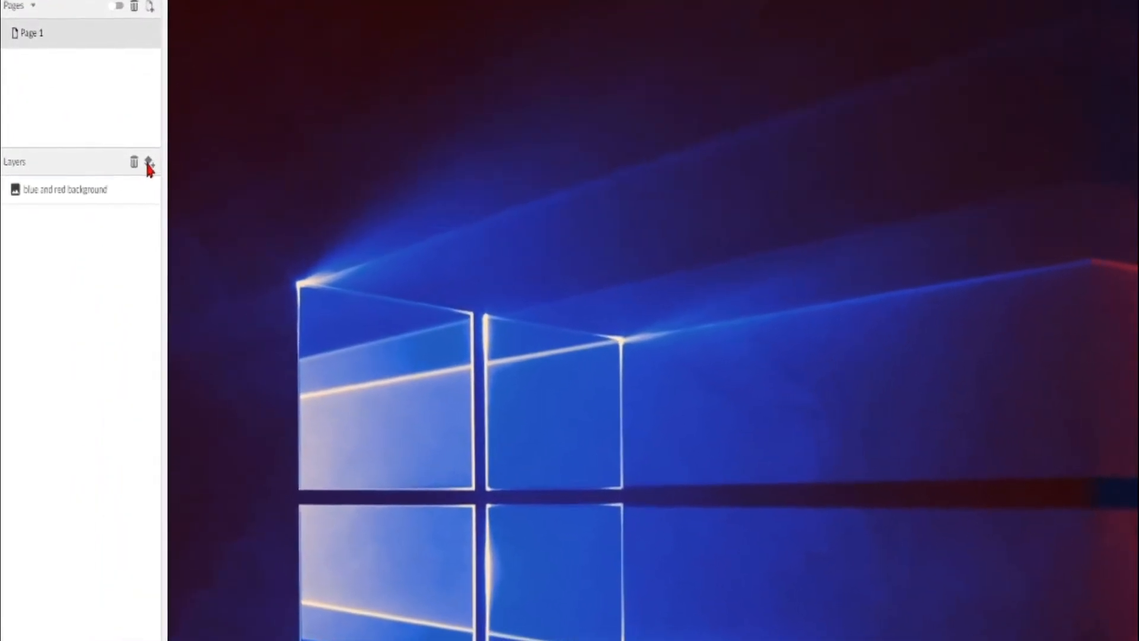
Step: Add a new layer above the blue and red background image and select it
left_click(123, 169)
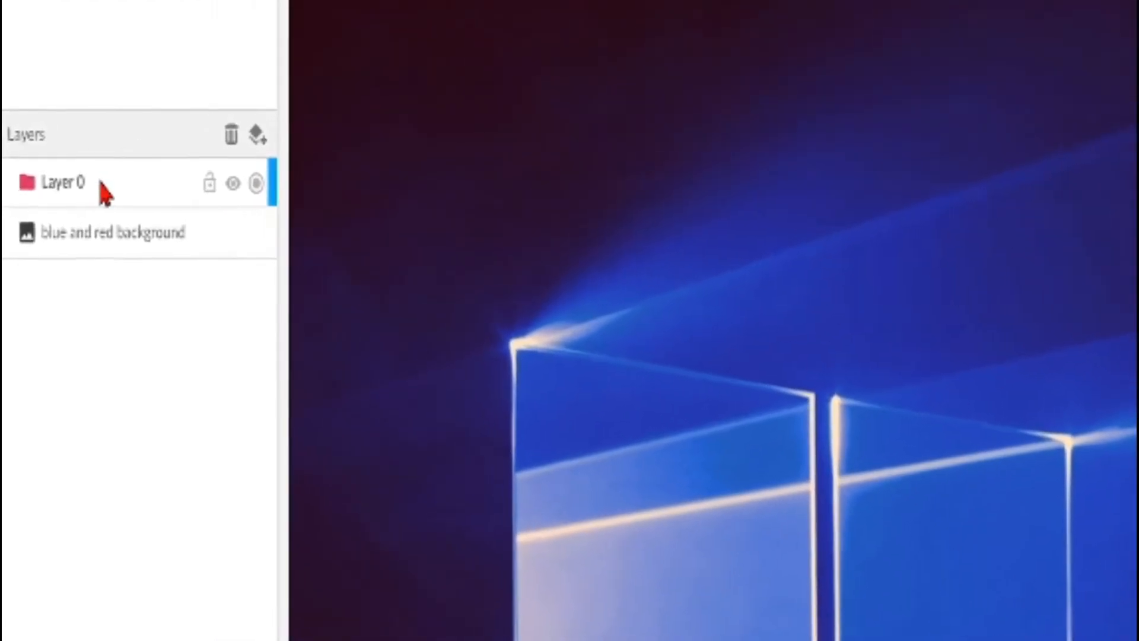
left_click(75, 187)
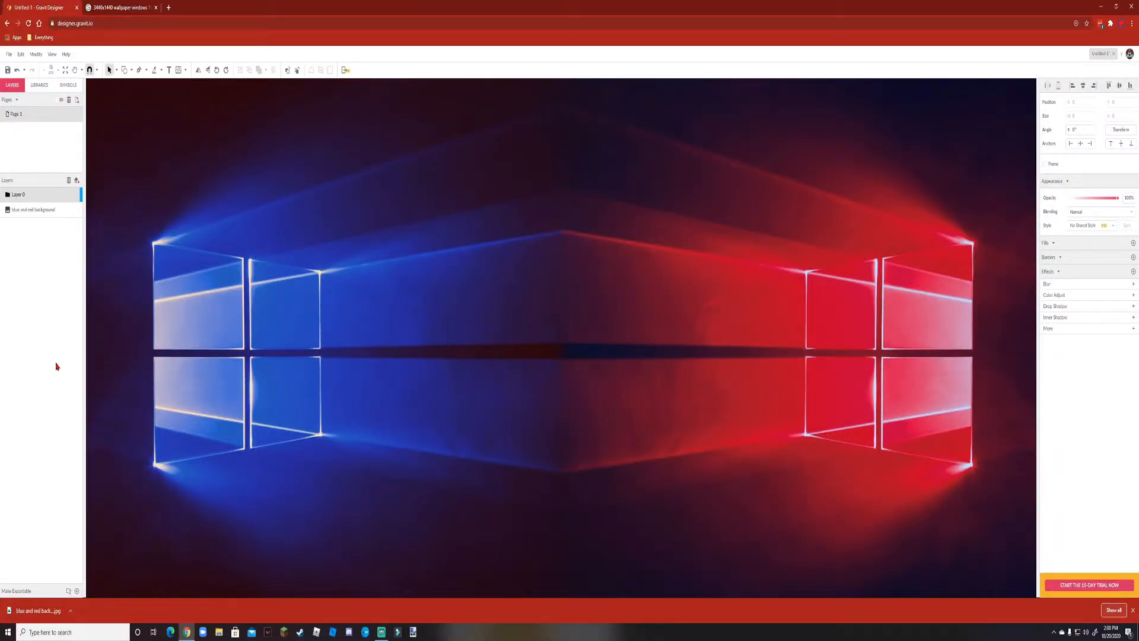
Step: Return to the image search results and search for "among us character transparent"
left_click(135, 13)
left_click_drag(134, 46, 55, 46)
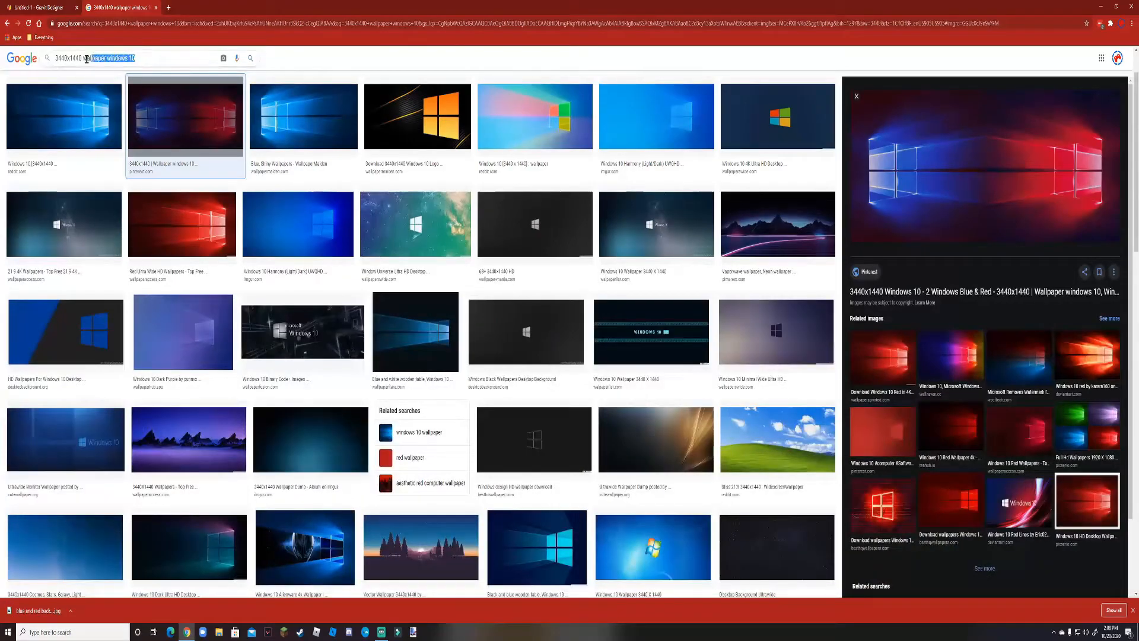
scroll(308, 69, "up", 1)
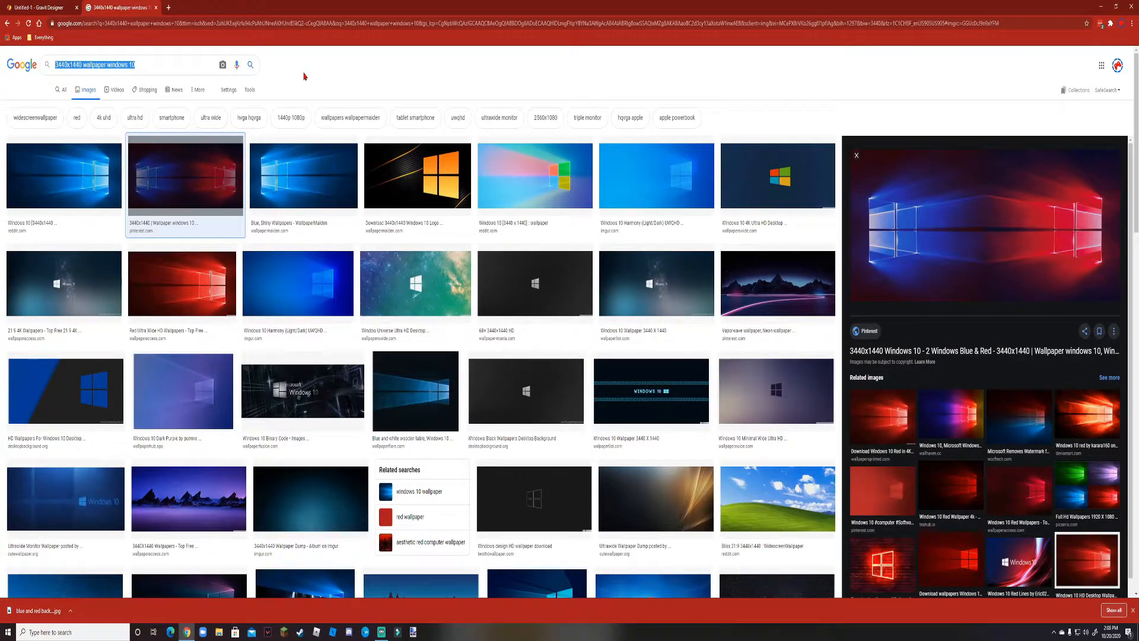
type("among us")
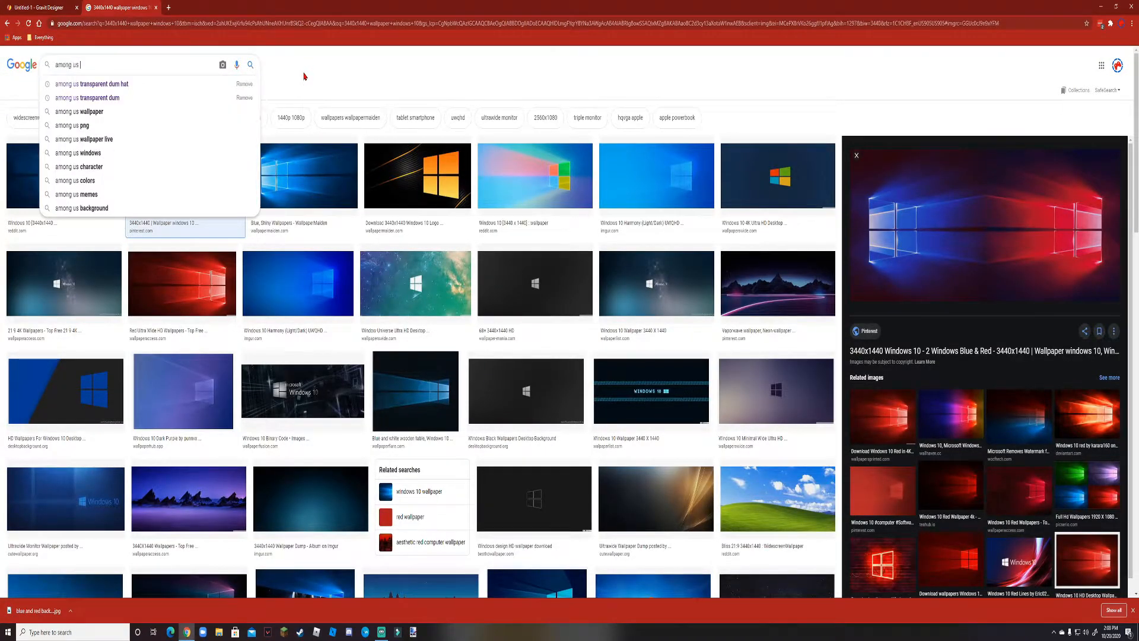
type(" character")
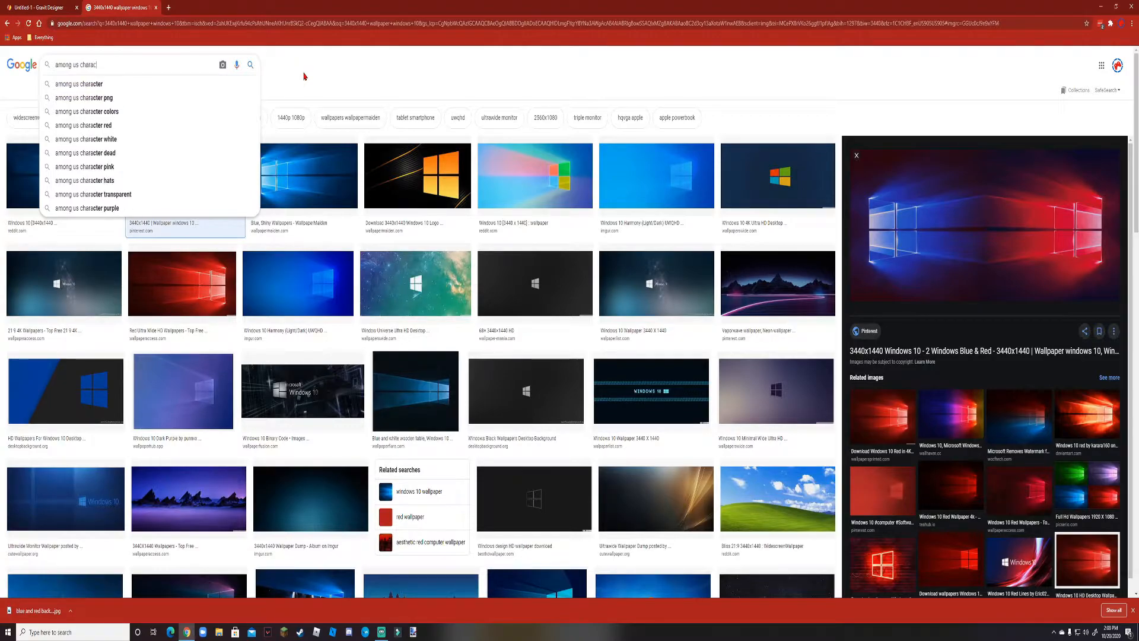
type(" transparent")
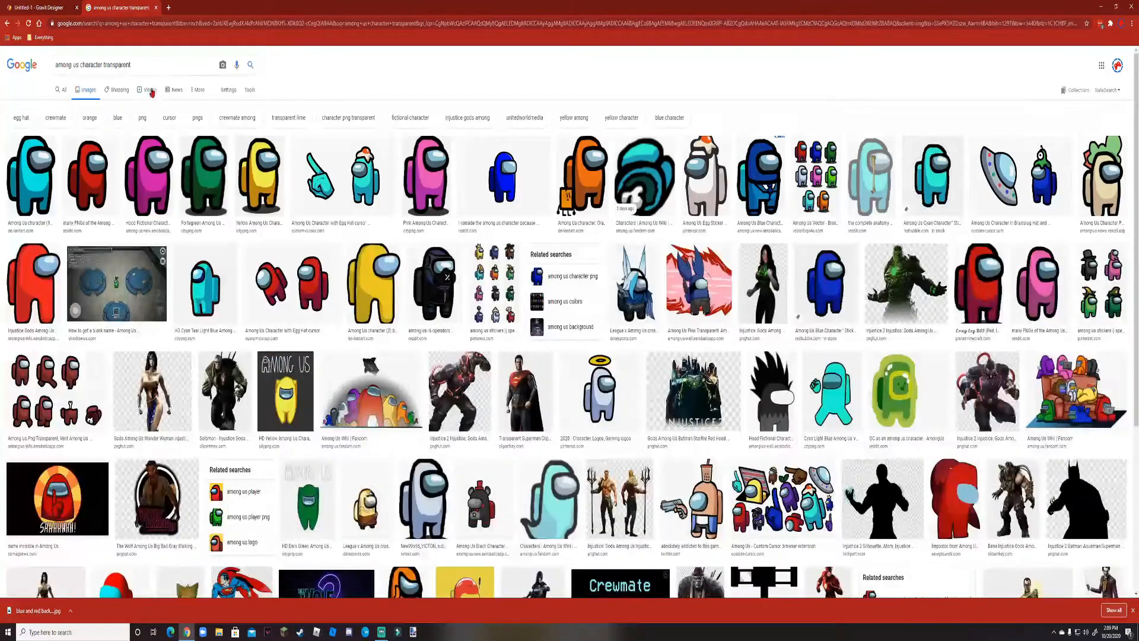
Step: Preview the cyan Among Us character and its image saving options, dismiss them without saving, and close the image search
left_click(119, 7)
left_click(31, 175)
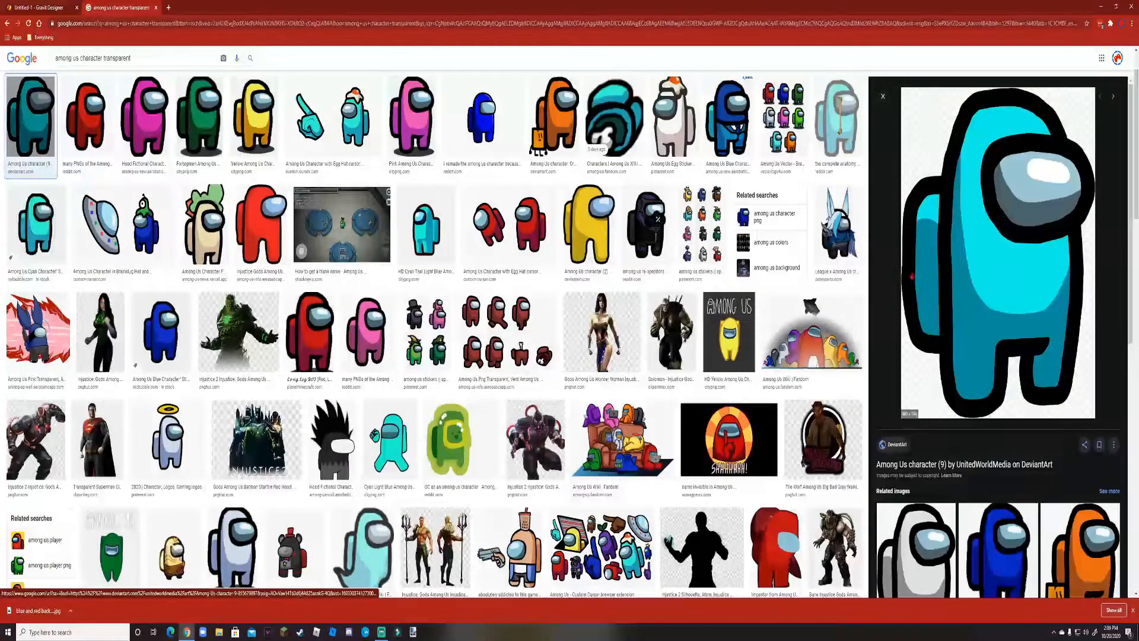
right_click(928, 274)
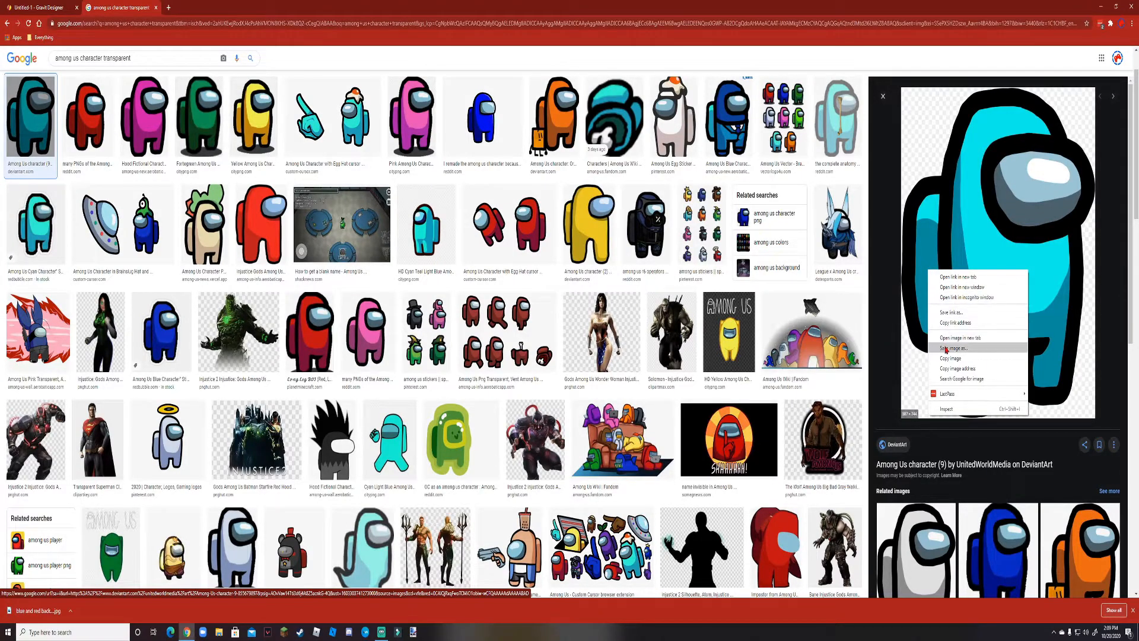
left_click(930, 241)
scroll(926, 243, "up", 1)
scroll(831, 261, "down", 1)
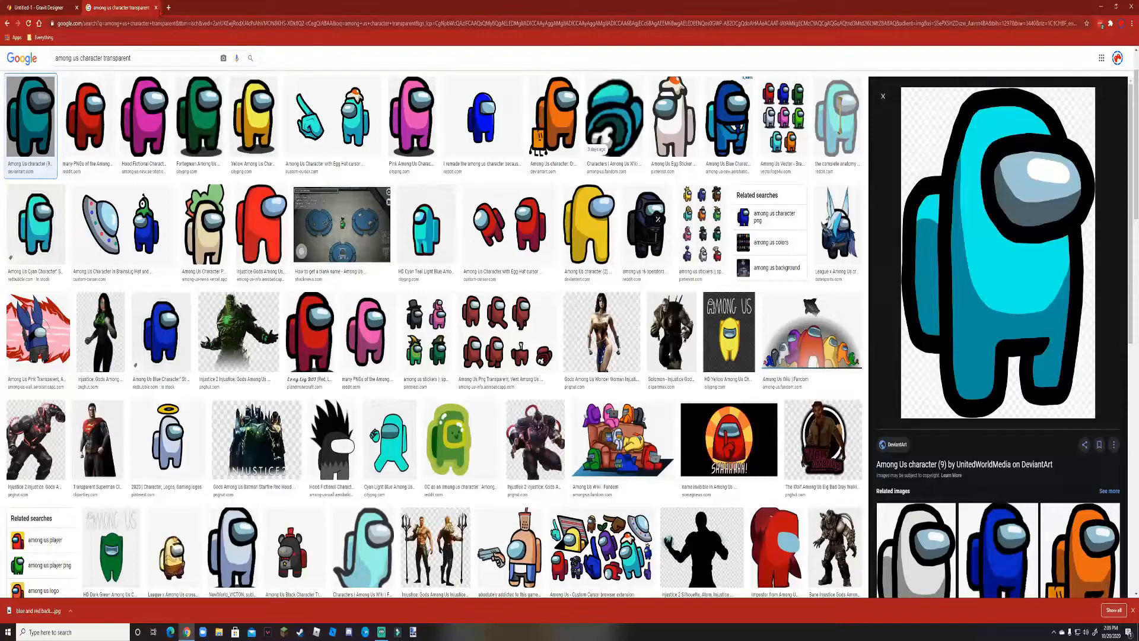
left_click(156, 8)
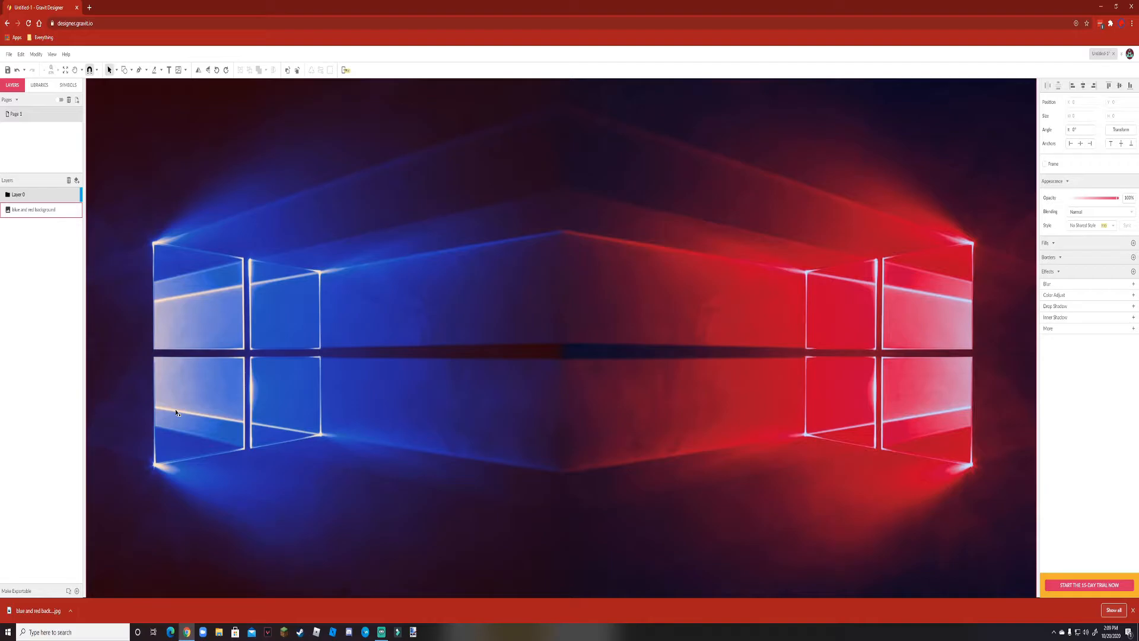
Step: Open the "Rick Astley Art" image from the Desktop folder to view it
left_click(219, 631)
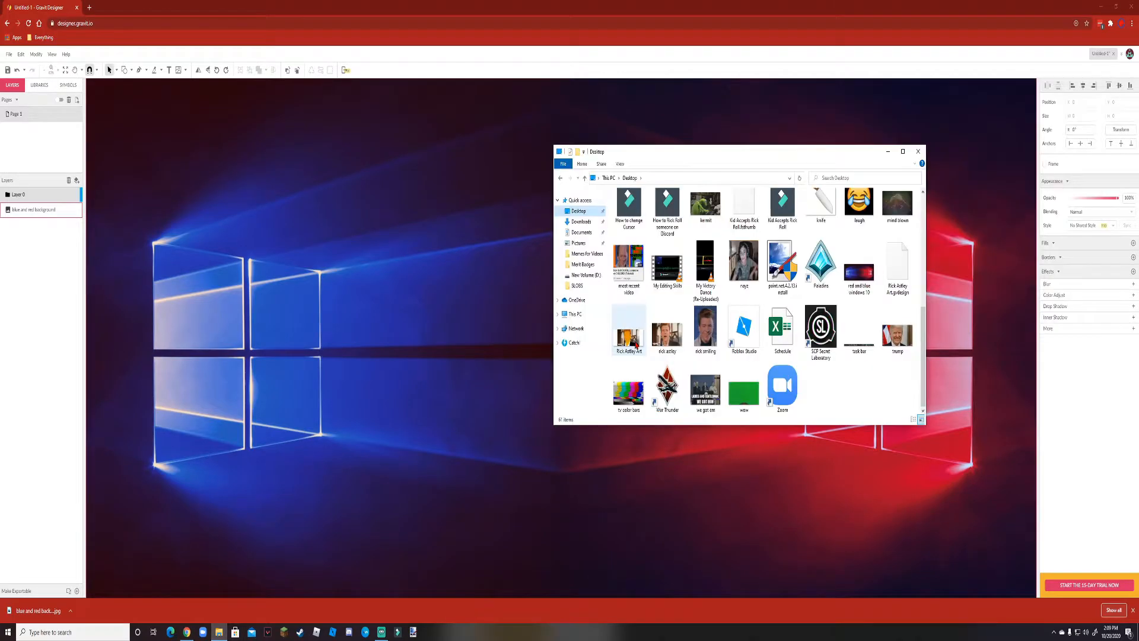
double_click(636, 344)
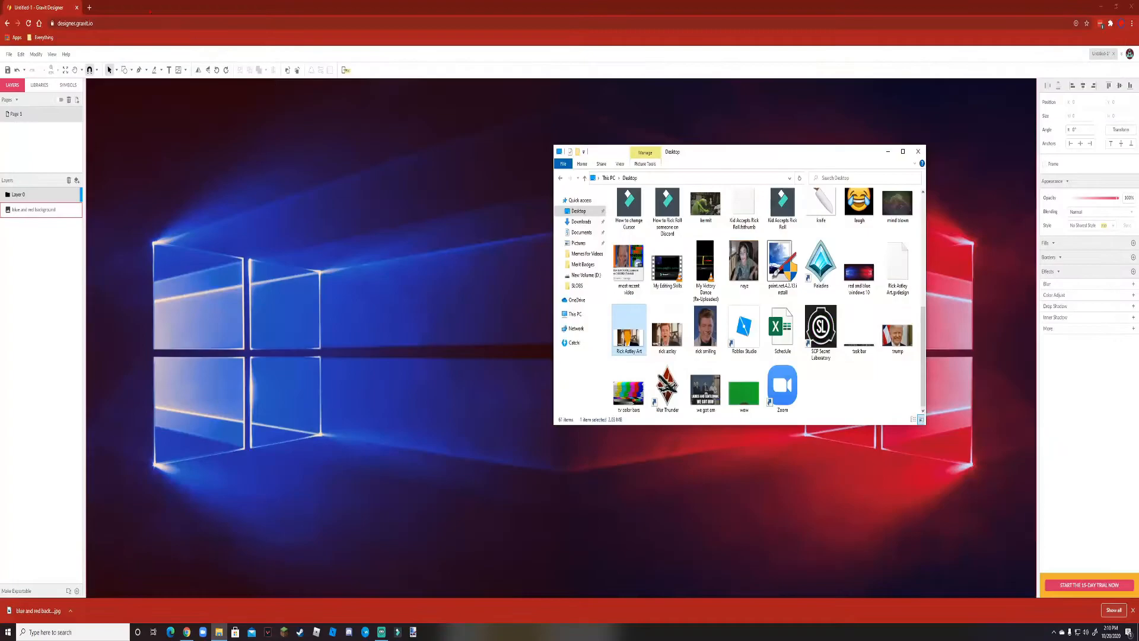
Step: Go to gravit.io in a new browser tab, start Gravit Designer, and open the recent "Rick Astley Art" design
left_click(91, 8)
type("gravit.io")
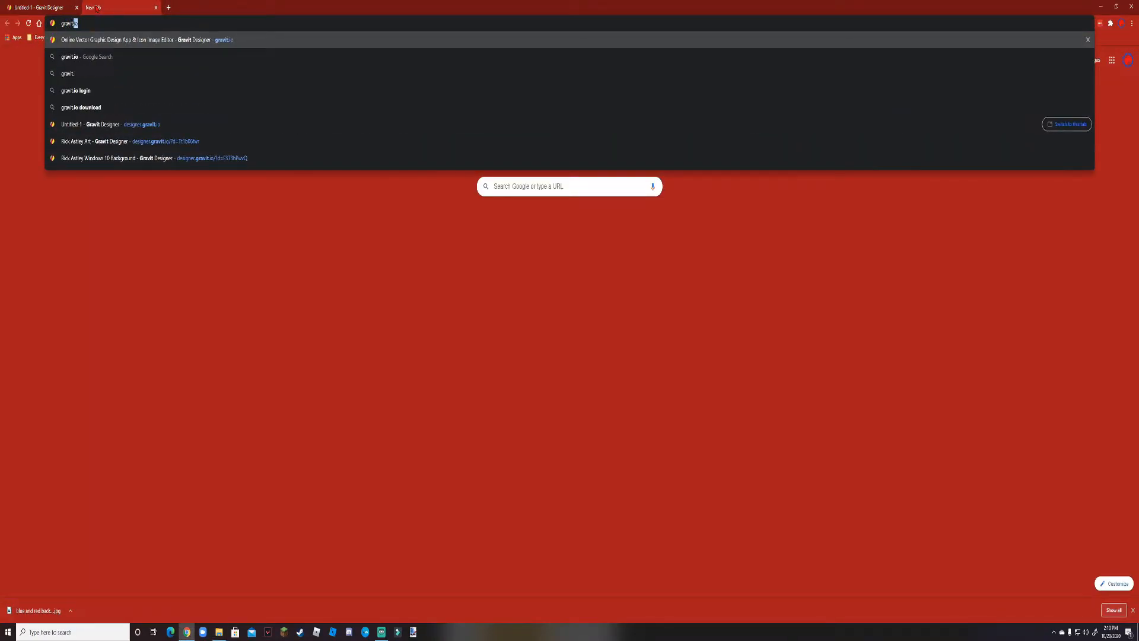
key("Return")
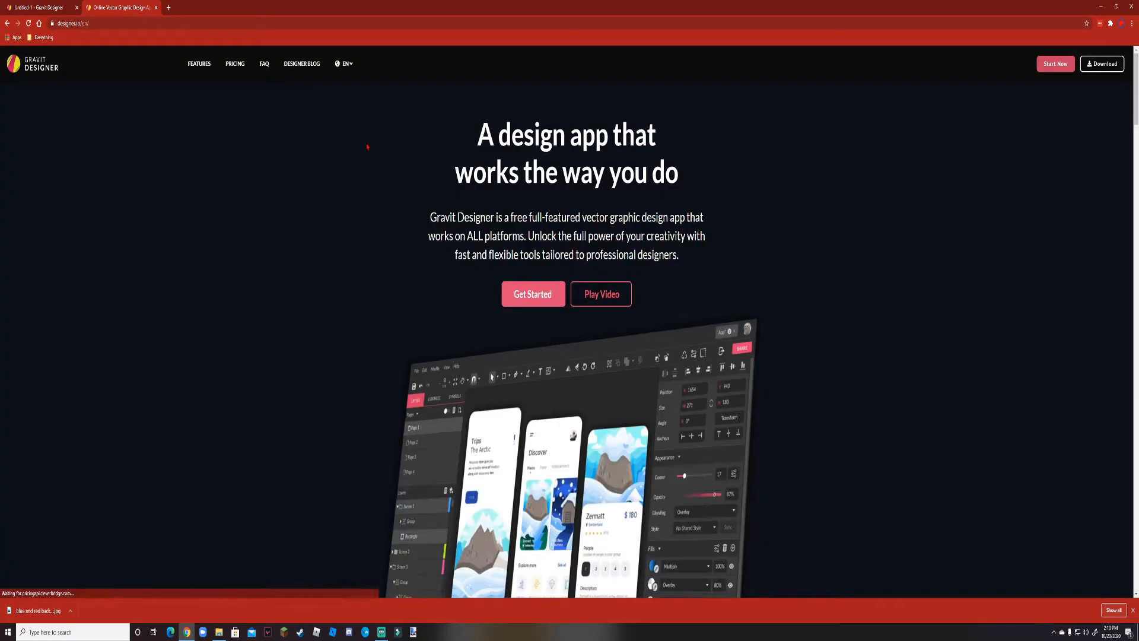
left_click(533, 296)
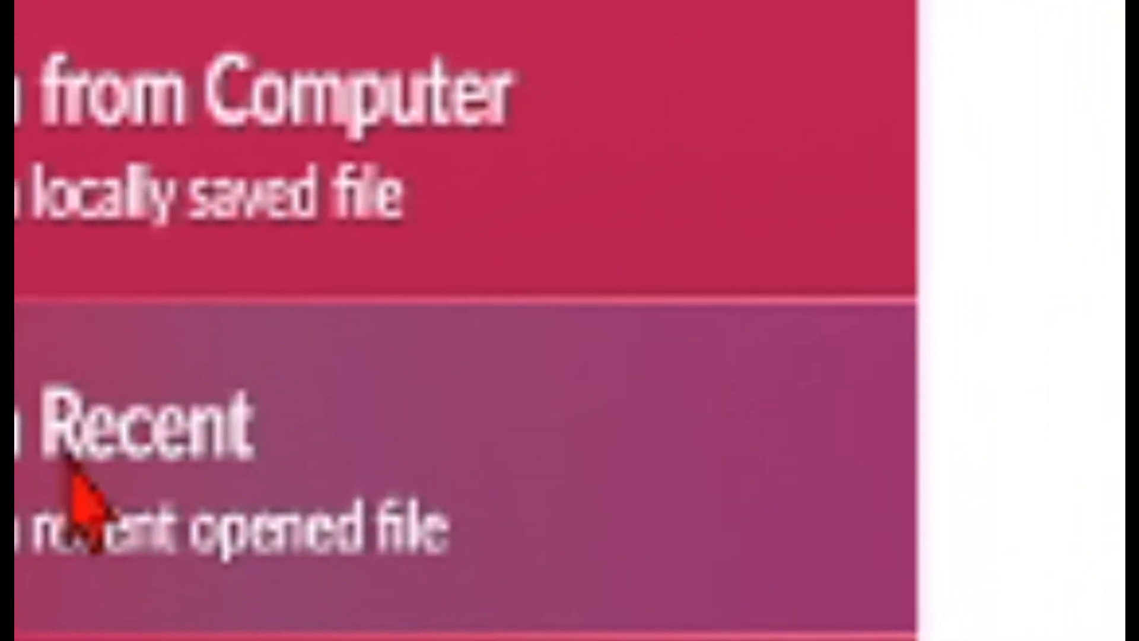
left_click(69, 457)
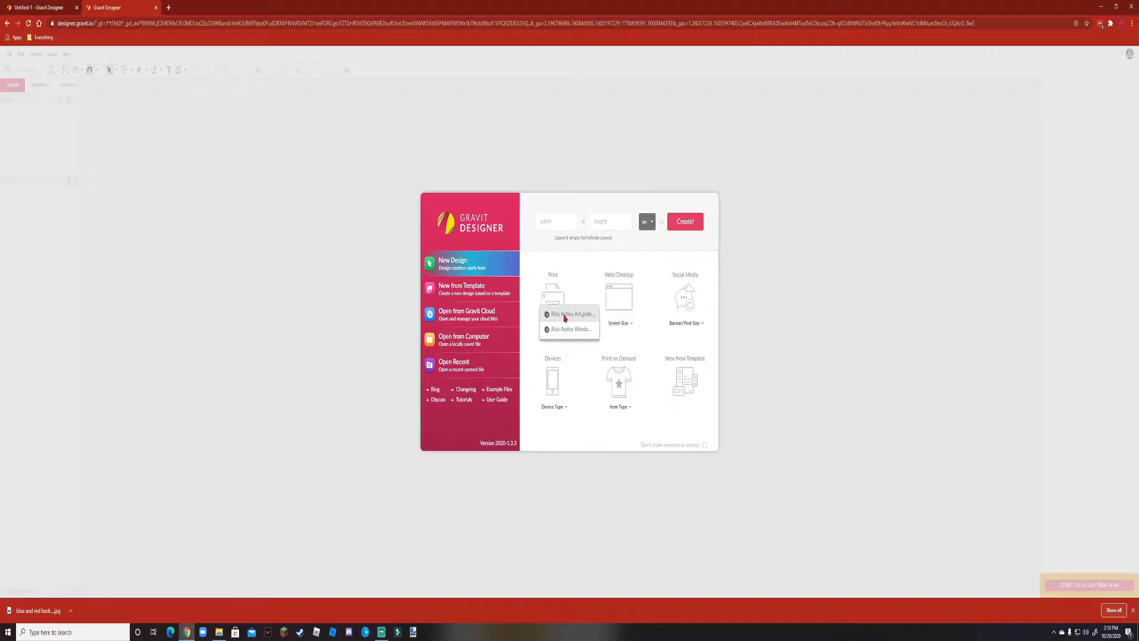
left_click(564, 315)
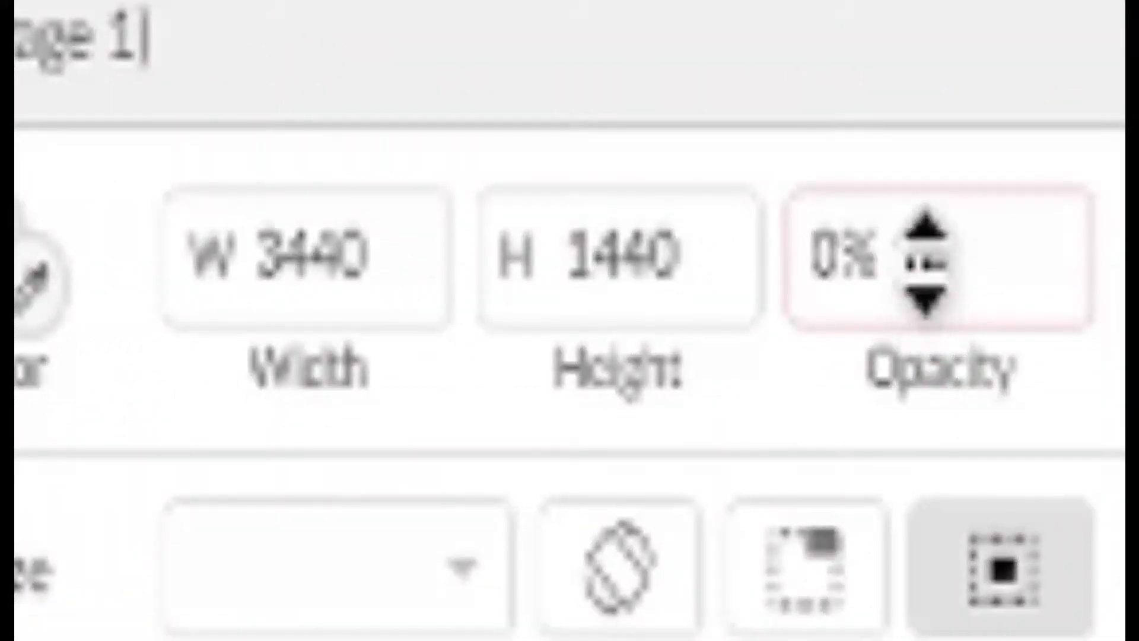
Step: Try the page background at 100% opacity and return it to 0%
left_click(919, 261)
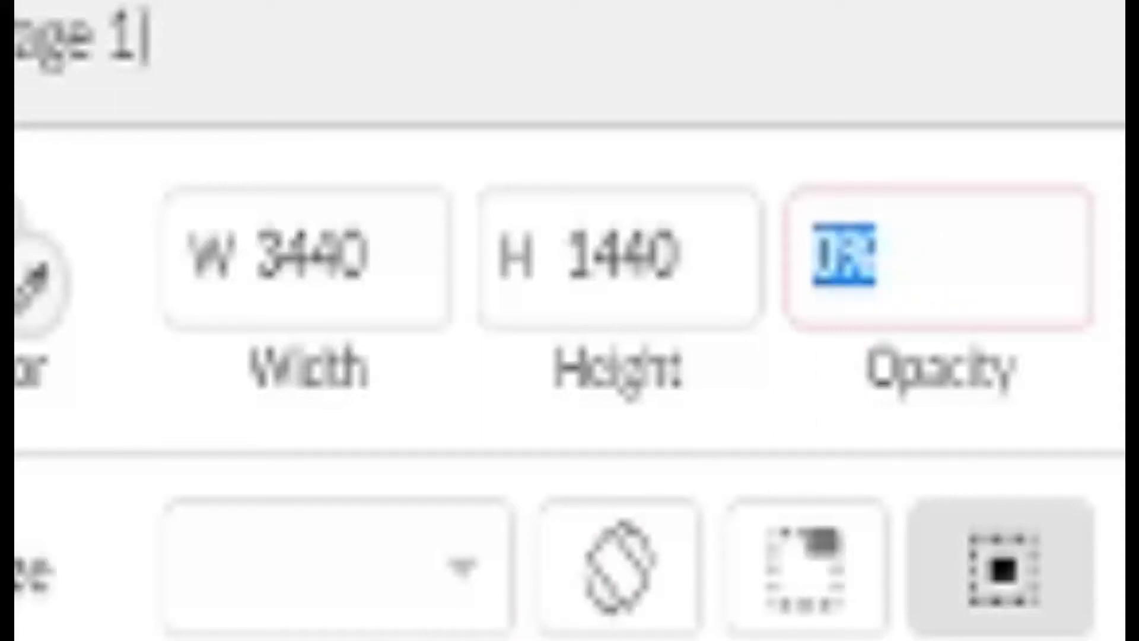
type("100")
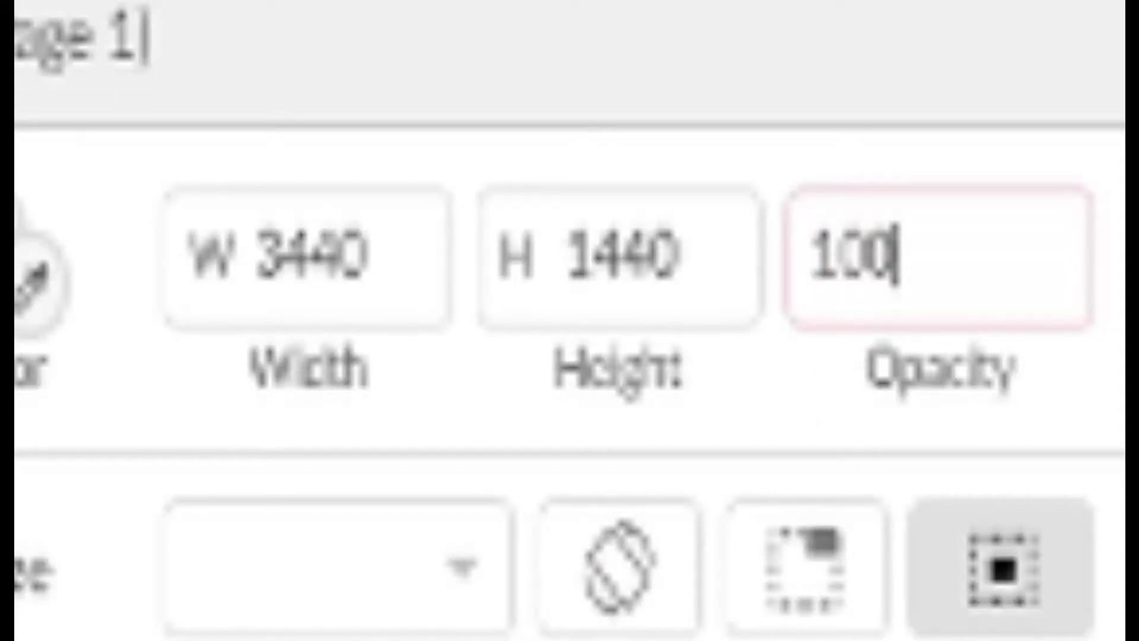
key("Return")
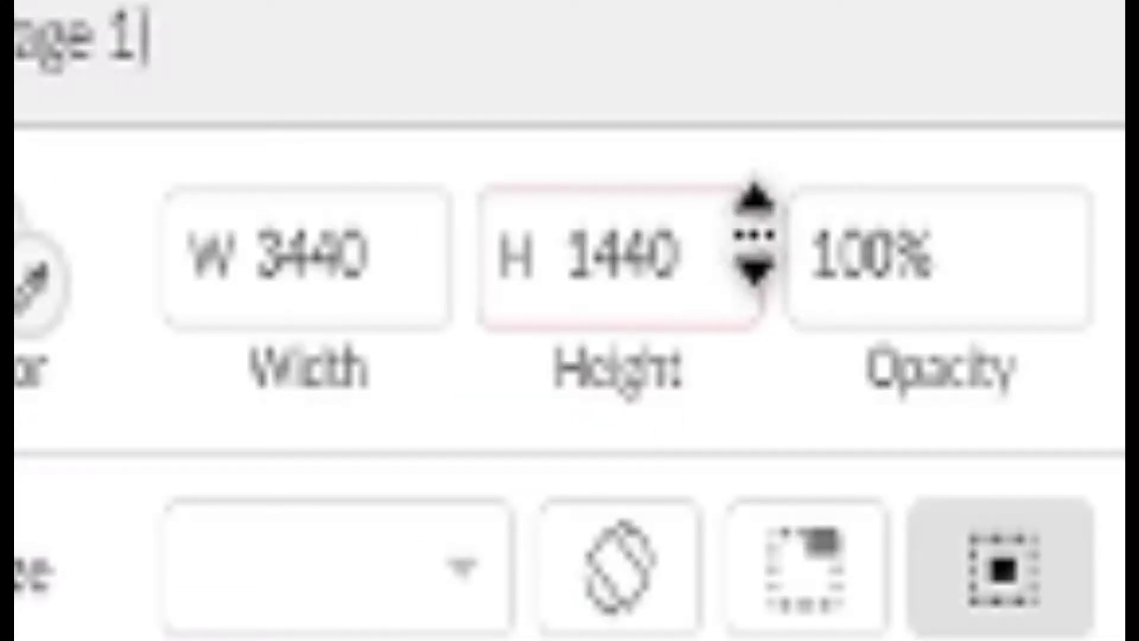
left_click(920, 242)
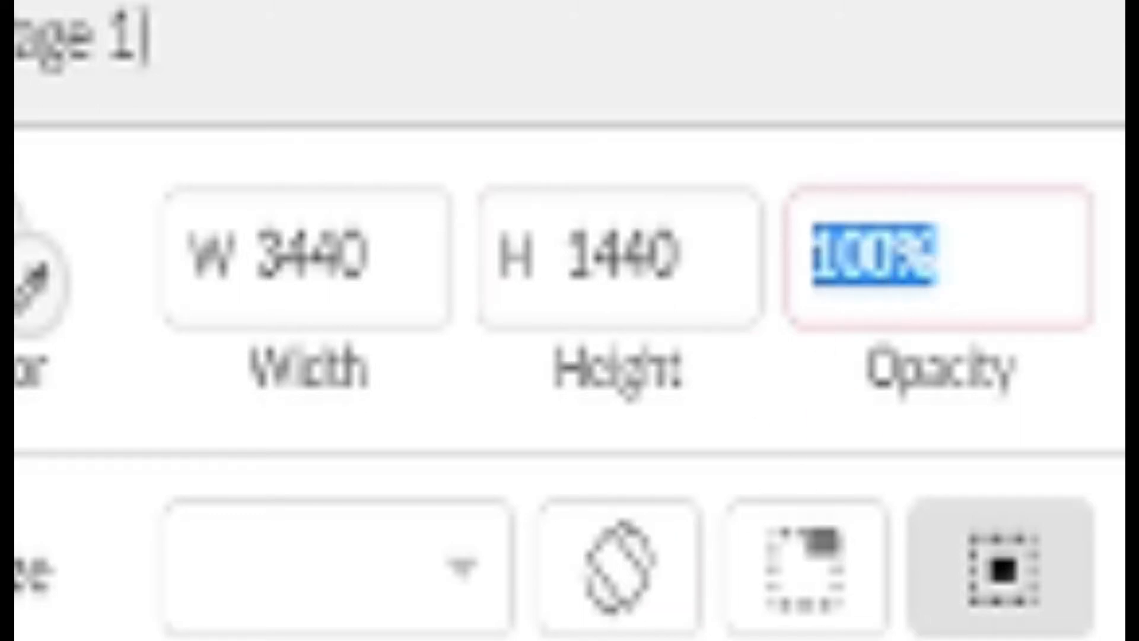
type("0")
key("Return")
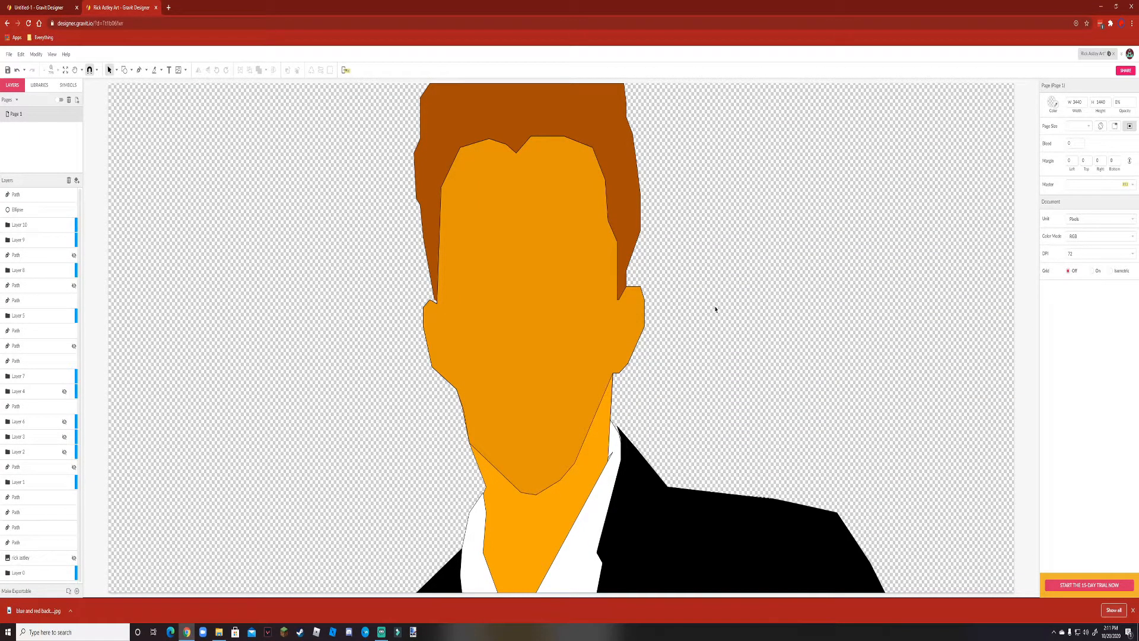
Step: Check the wallpaper document, return to the "Rick Astley Art" design, and export it as a PNG image
left_click(39, 8)
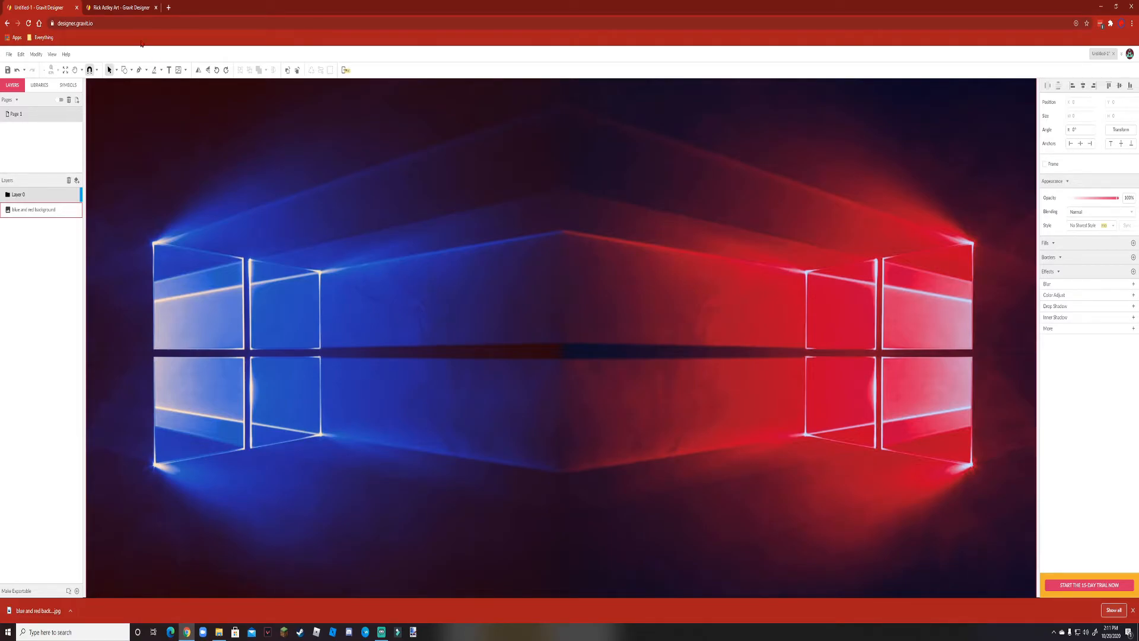
left_click(130, 9)
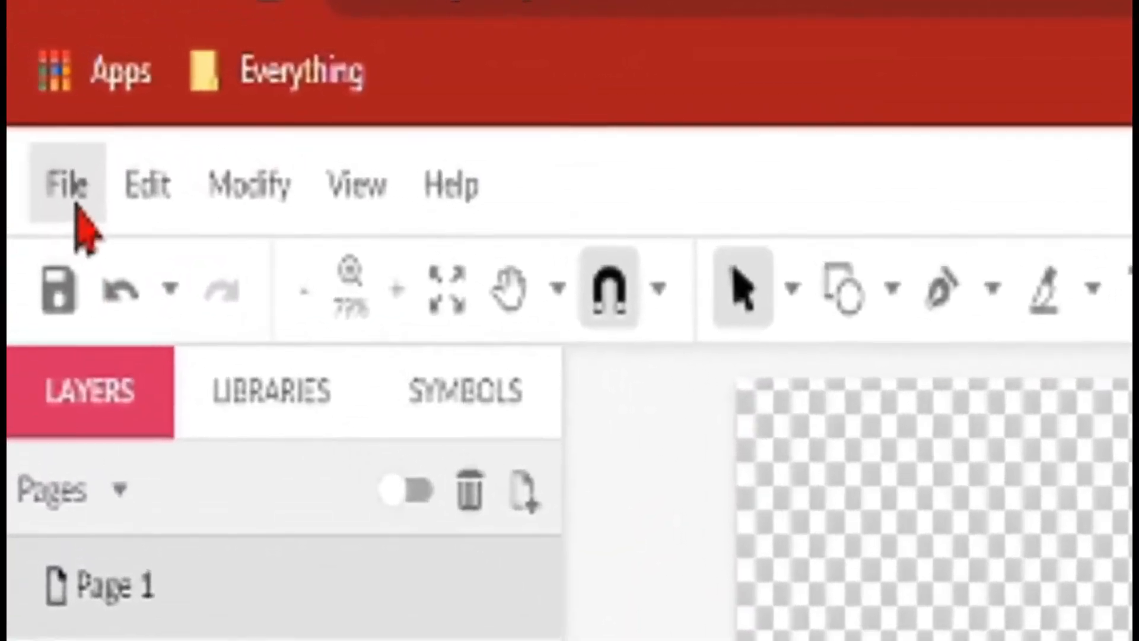
left_click(31, 102)
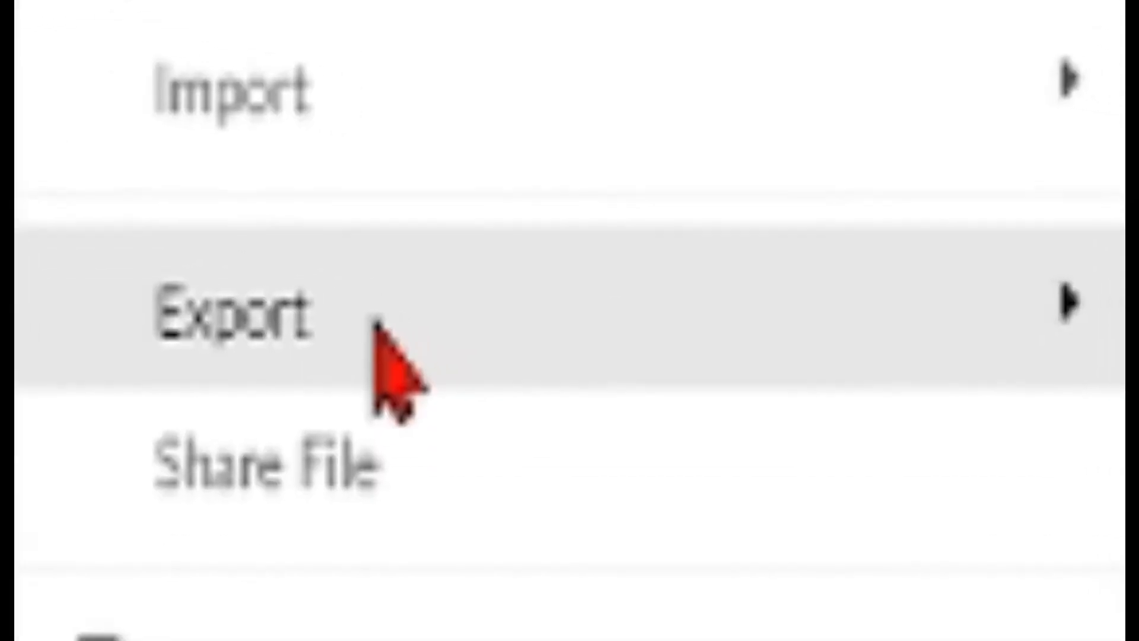
mouse_move(375, 321)
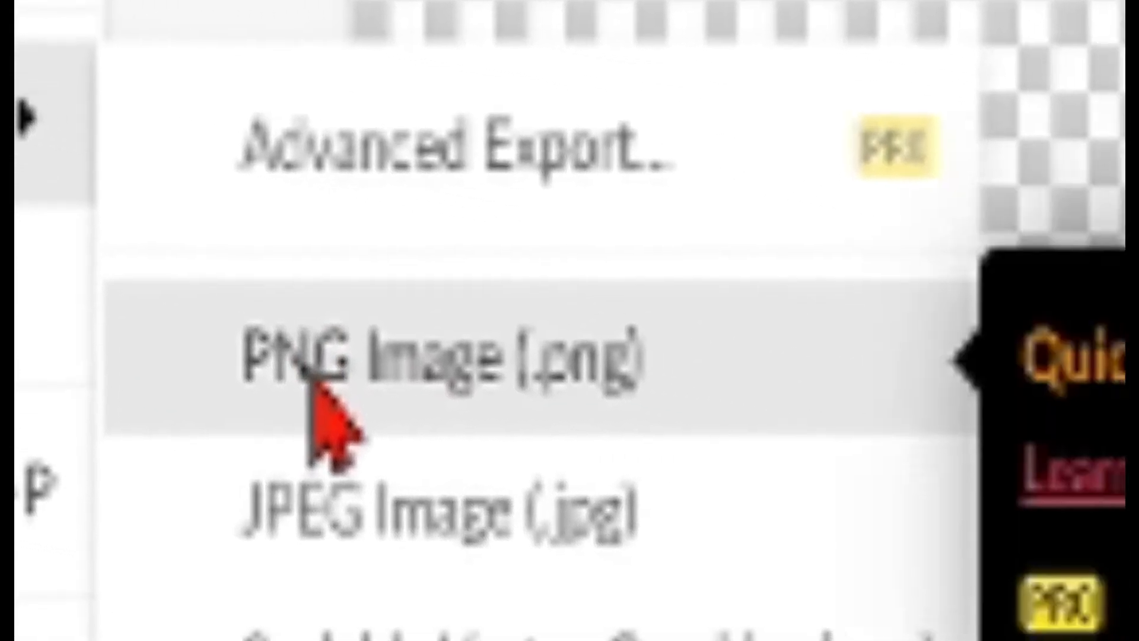
left_click(105, 236)
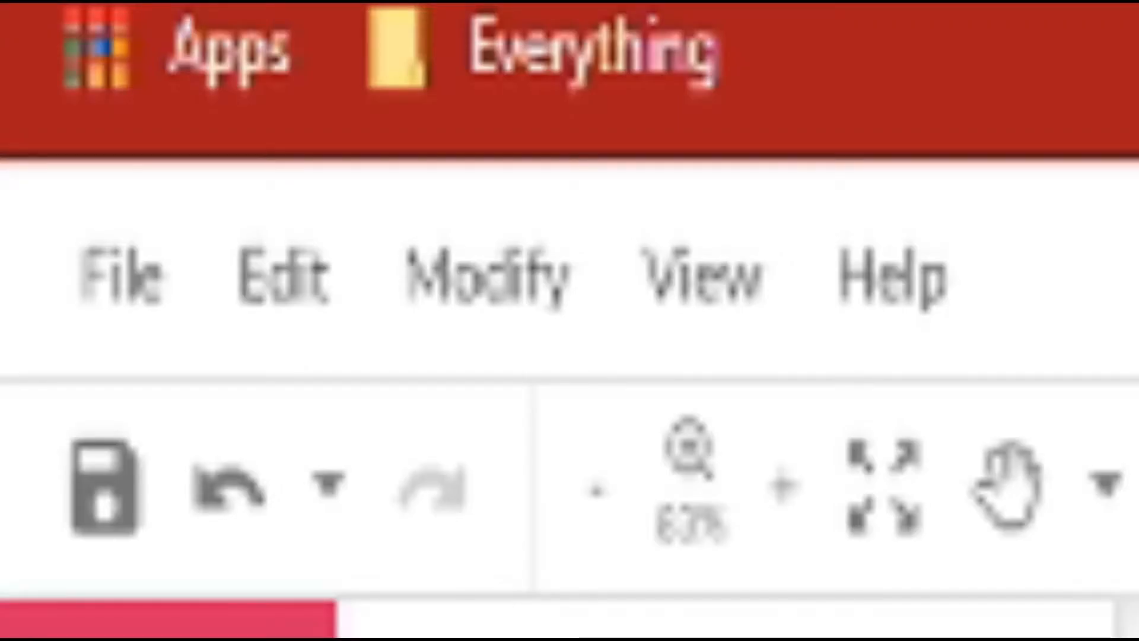
Step: Place the "Rick Astley Art (2)" image from Downloads in the wallpaper document and deselect it
left_click(104, 335)
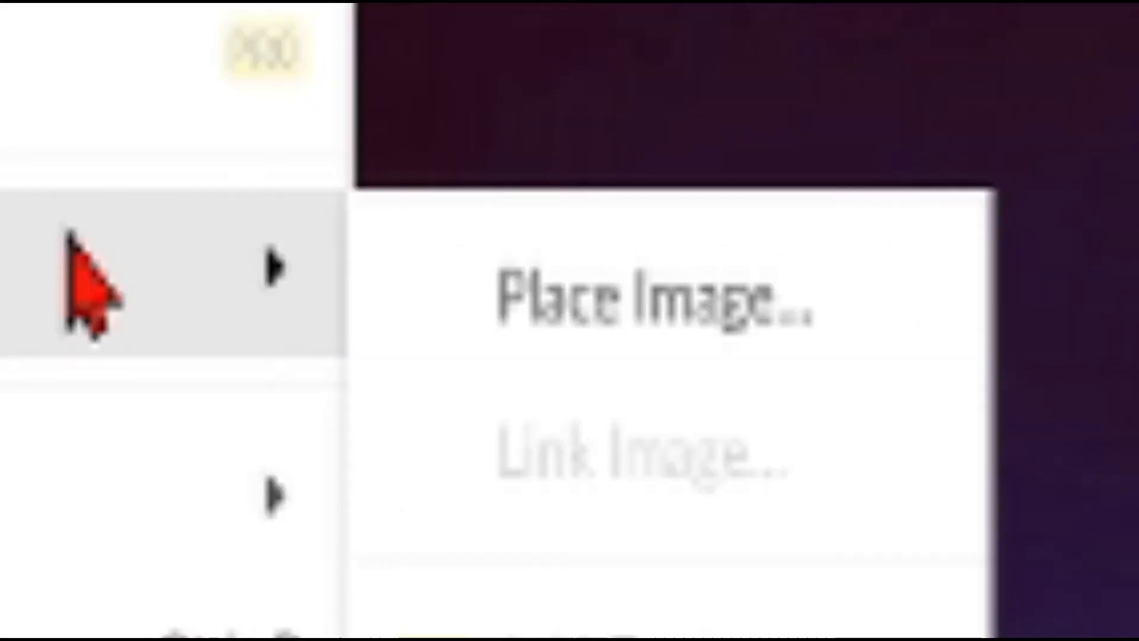
left_click(437, 269)
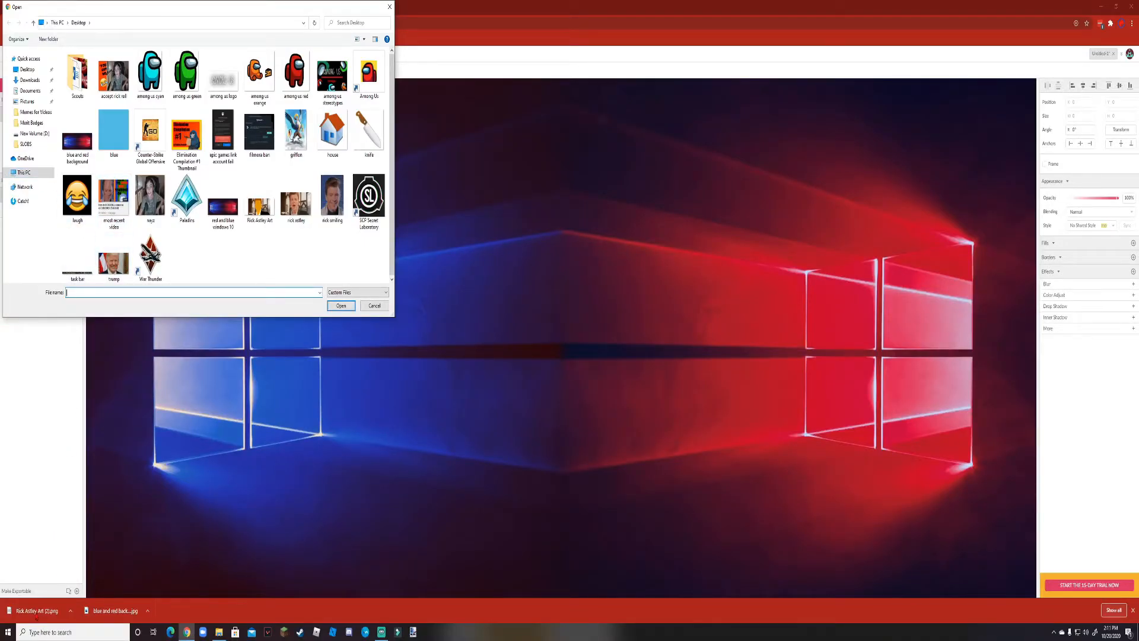
left_click(30, 80)
left_click(80, 78)
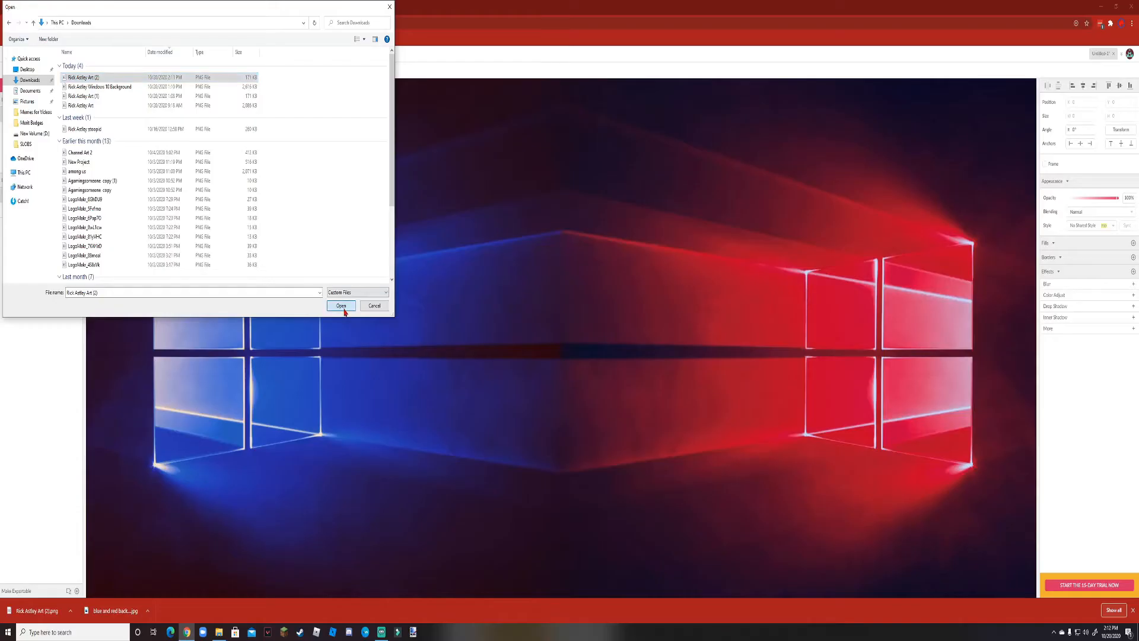
left_click(342, 301)
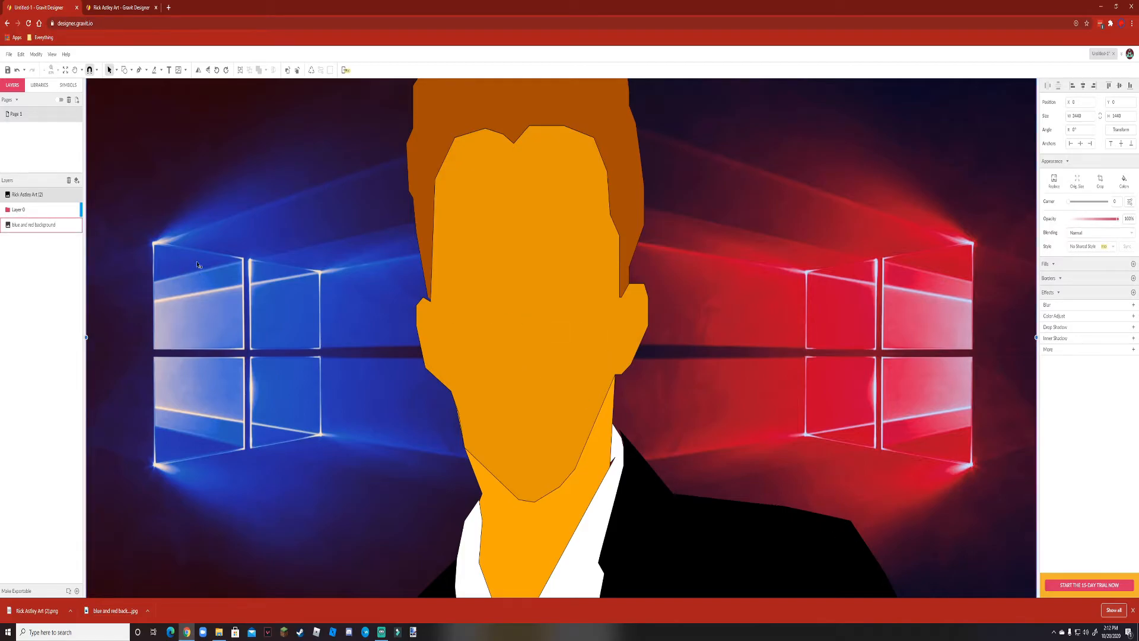
left_click(33, 275)
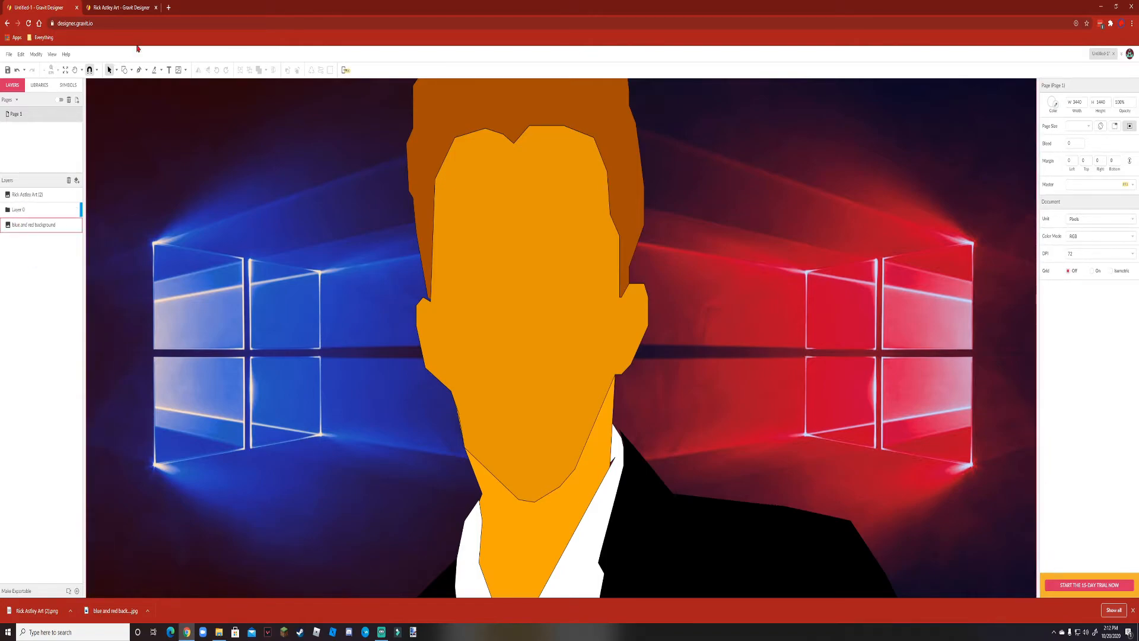
Step: Close the separate "Rick Astley Art" design and return to the wallpaper document
left_click(120, 7)
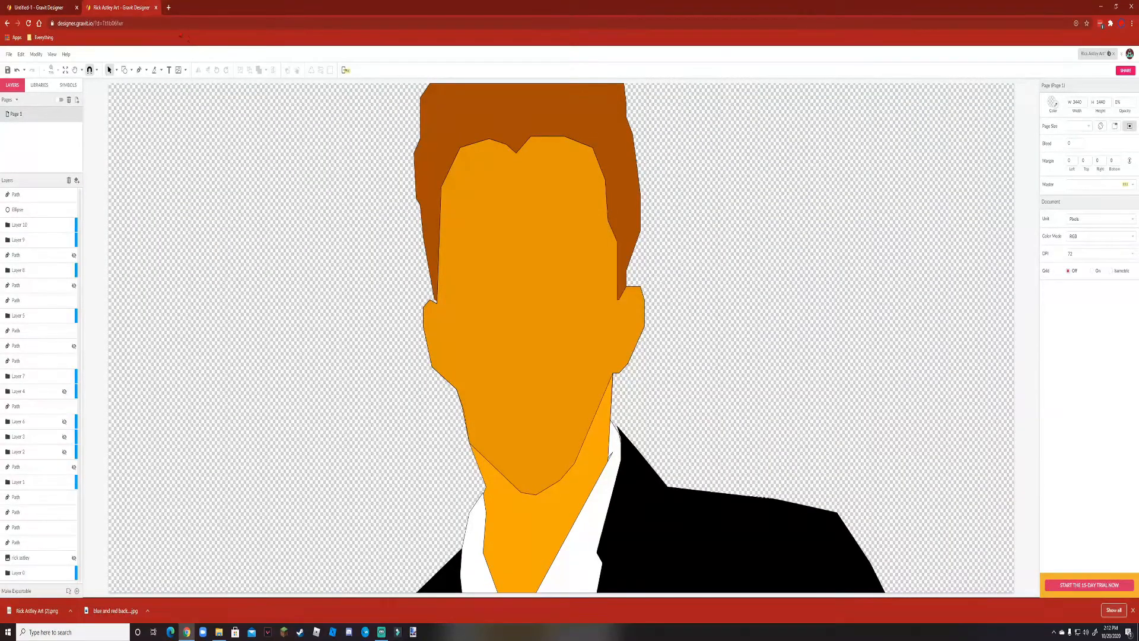
left_click(156, 7)
left_click(601, 74)
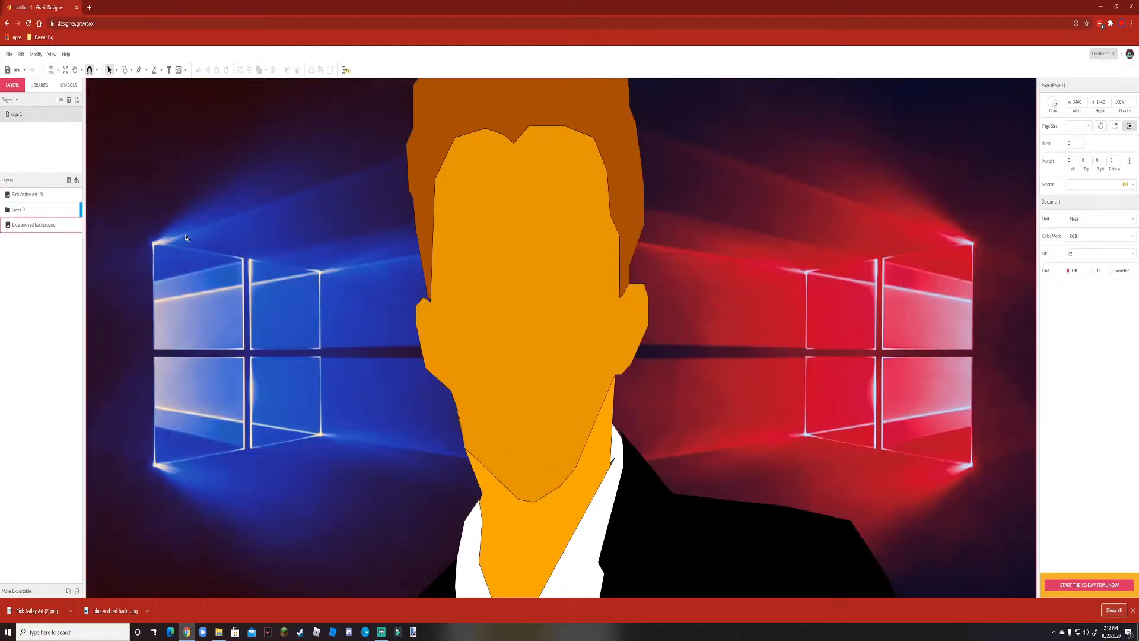
Step: Move Layer 0 above the "Rick Astley Art (2)" image in the layer order
left_click(32, 212)
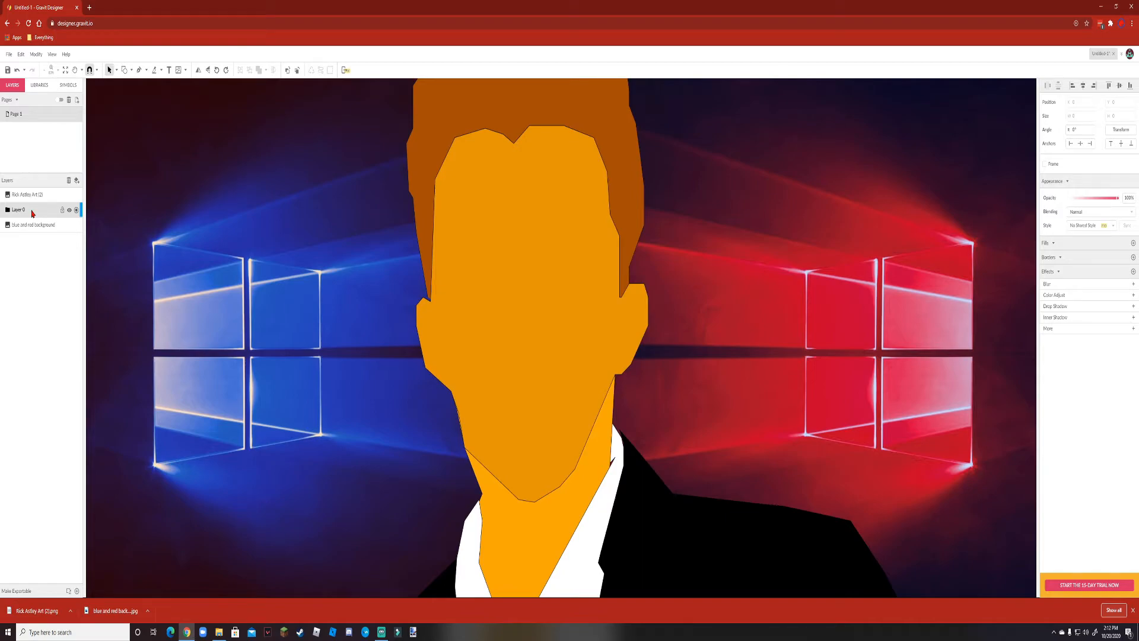
left_click_drag(33, 214, 69, 181)
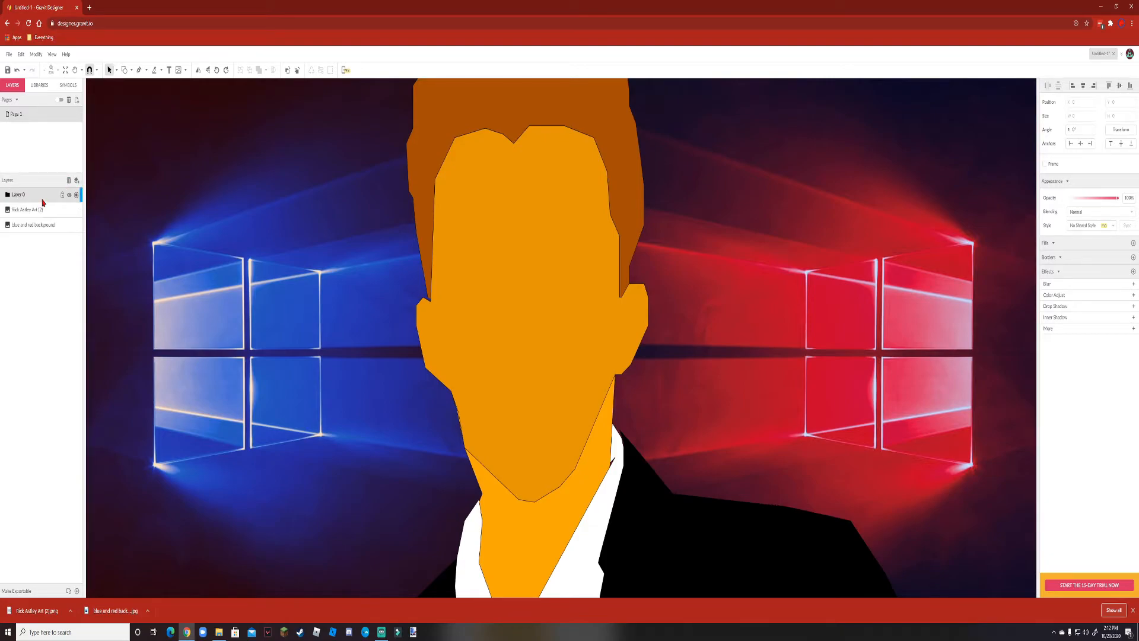
Step: Deselect the background image and export the finished wallpaper design as a PNG image
left_click(36, 226)
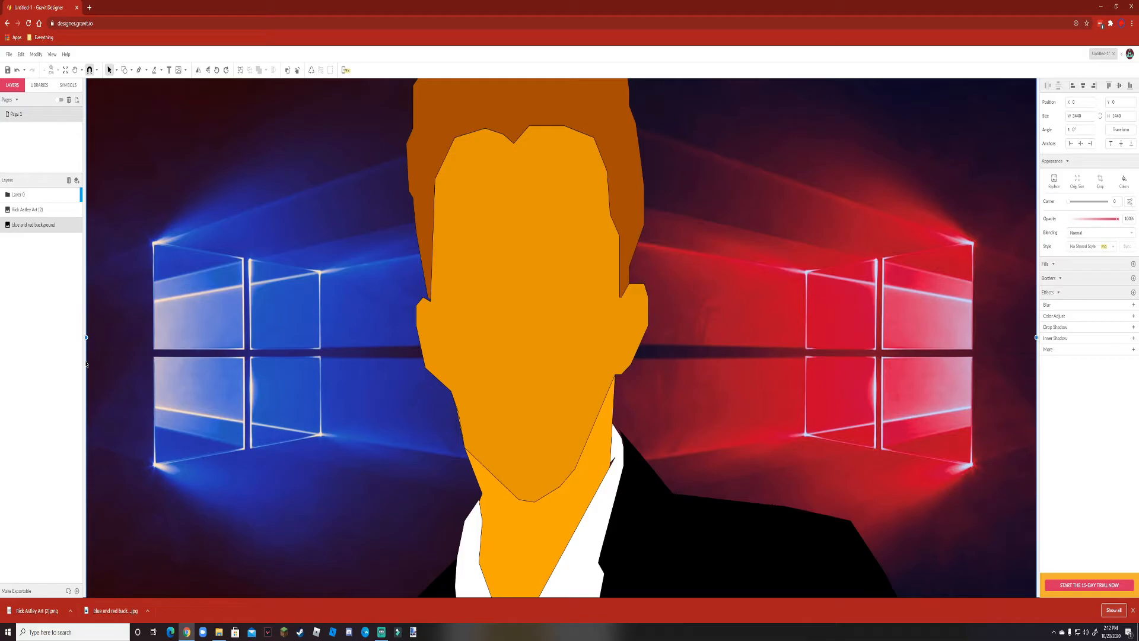
left_click(84, 365)
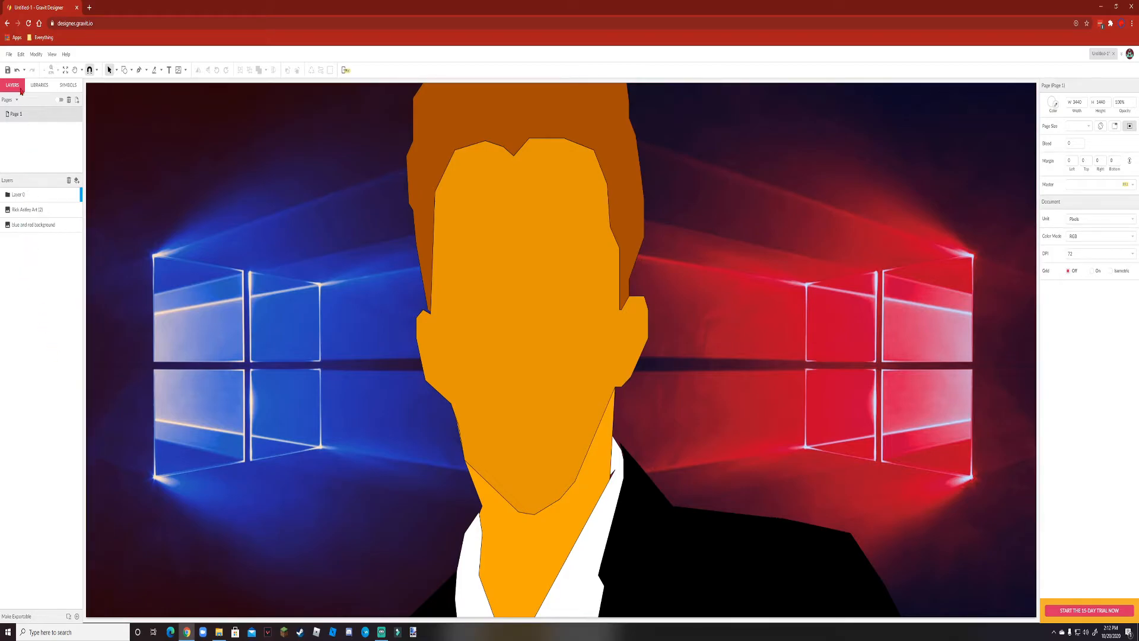
left_click(9, 54)
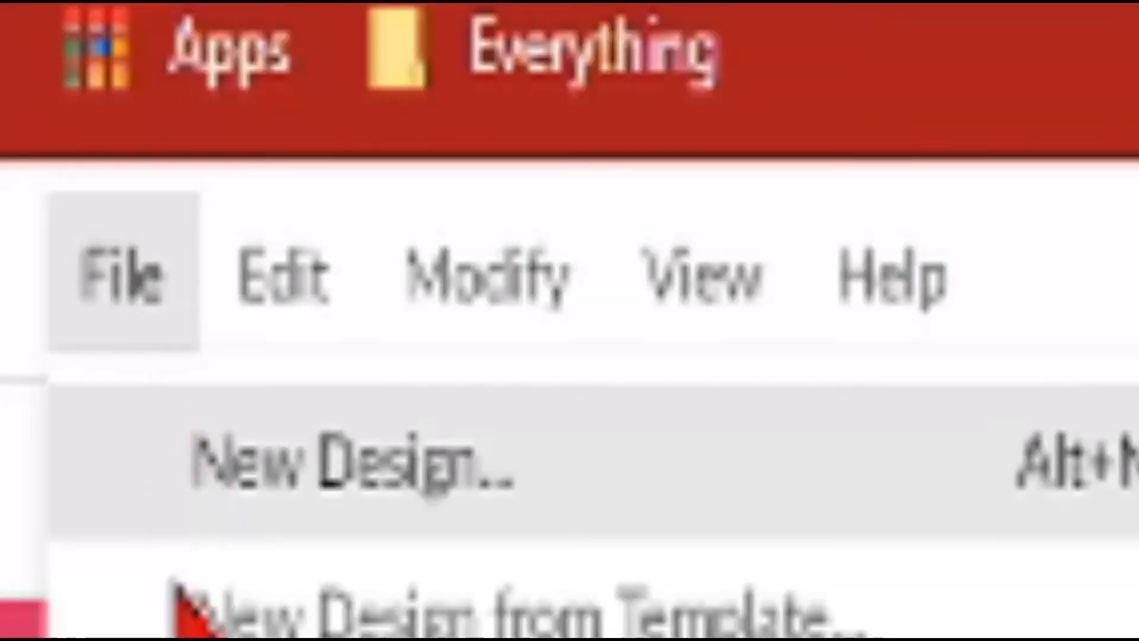
mouse_move(226, 177)
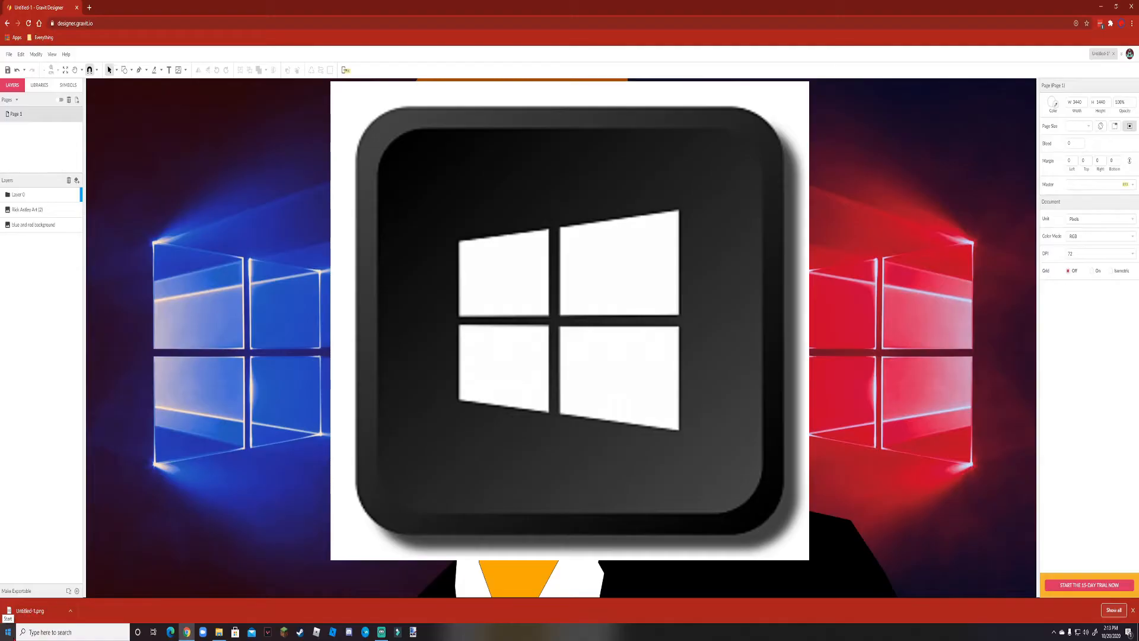
Step: Switch to Windows Settings, search for "wallpaper" and open the desktop background settings
key("super")
type("setting")
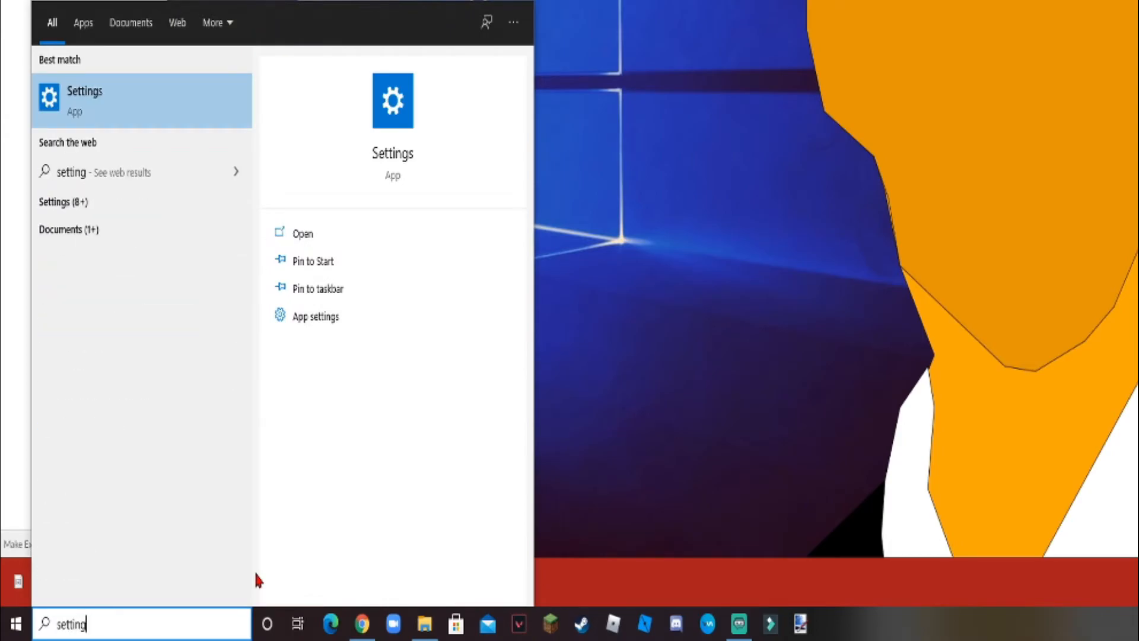
key("Return")
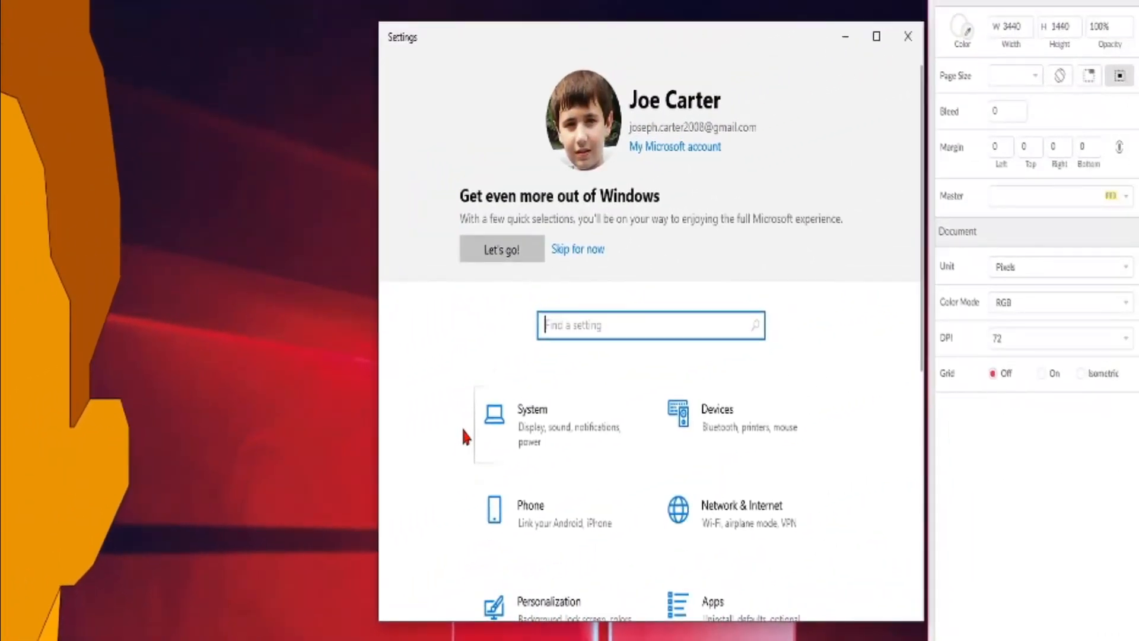
type("wall")
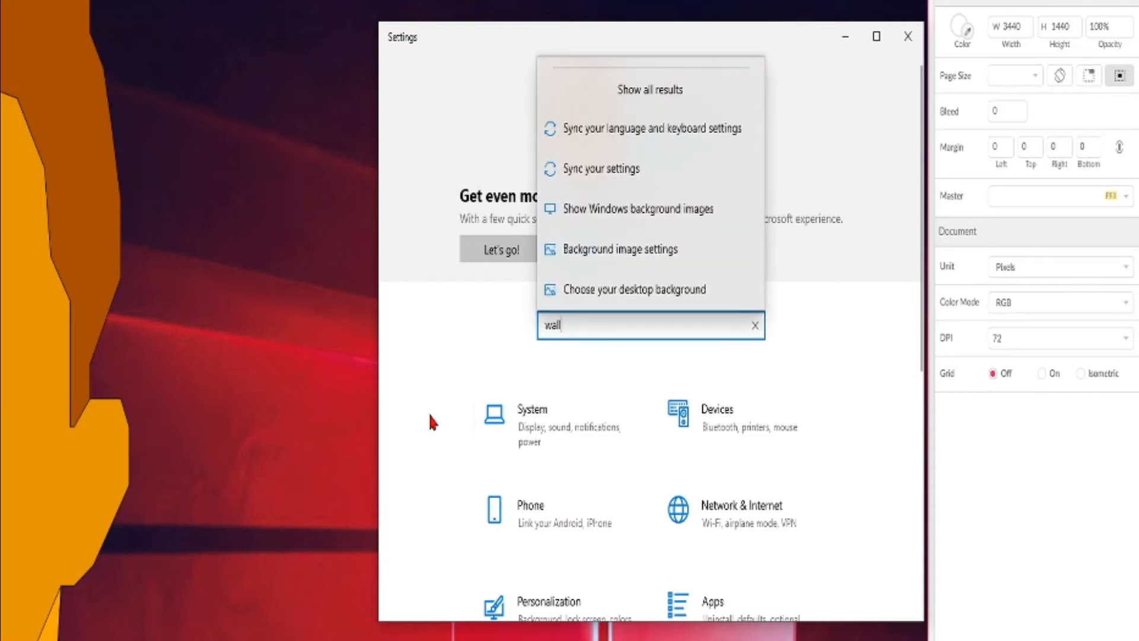
type("paper")
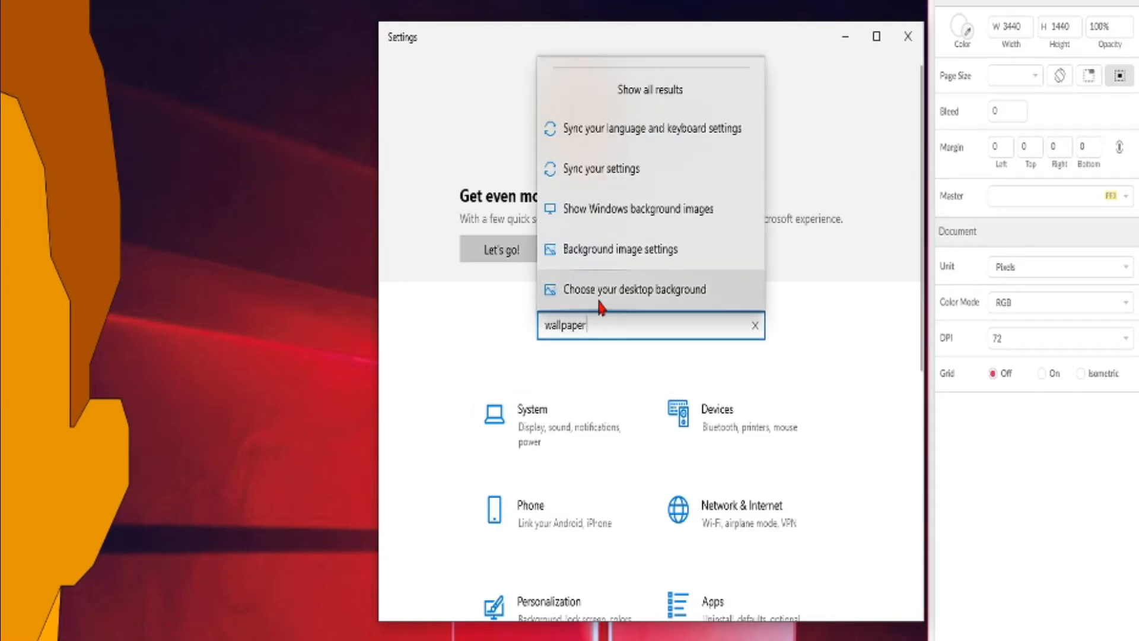
left_click(636, 307)
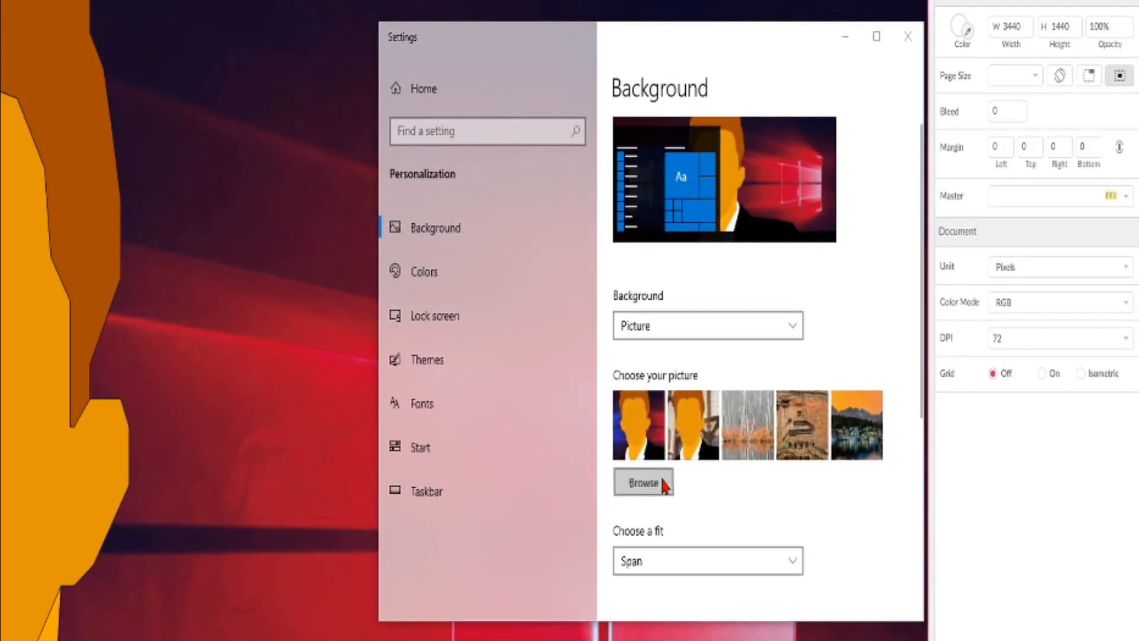
Step: Choose "Rick Astley Art (1)" from the Downloads folder as the desktop background picture
left_click(643, 483)
left_click(377, 164)
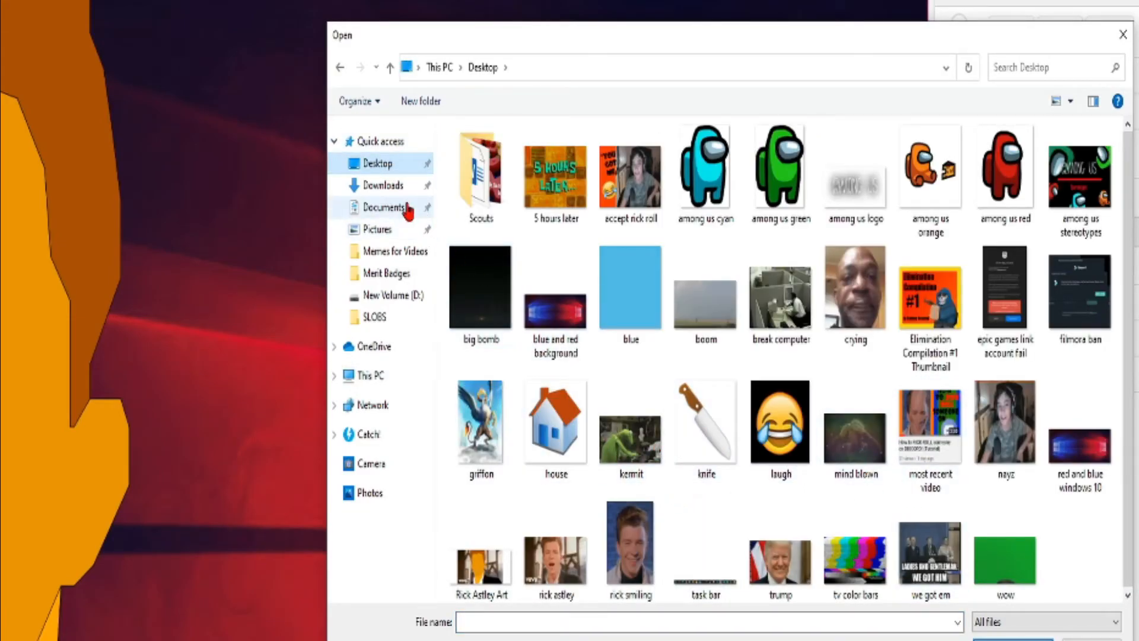
left_click(389, 185)
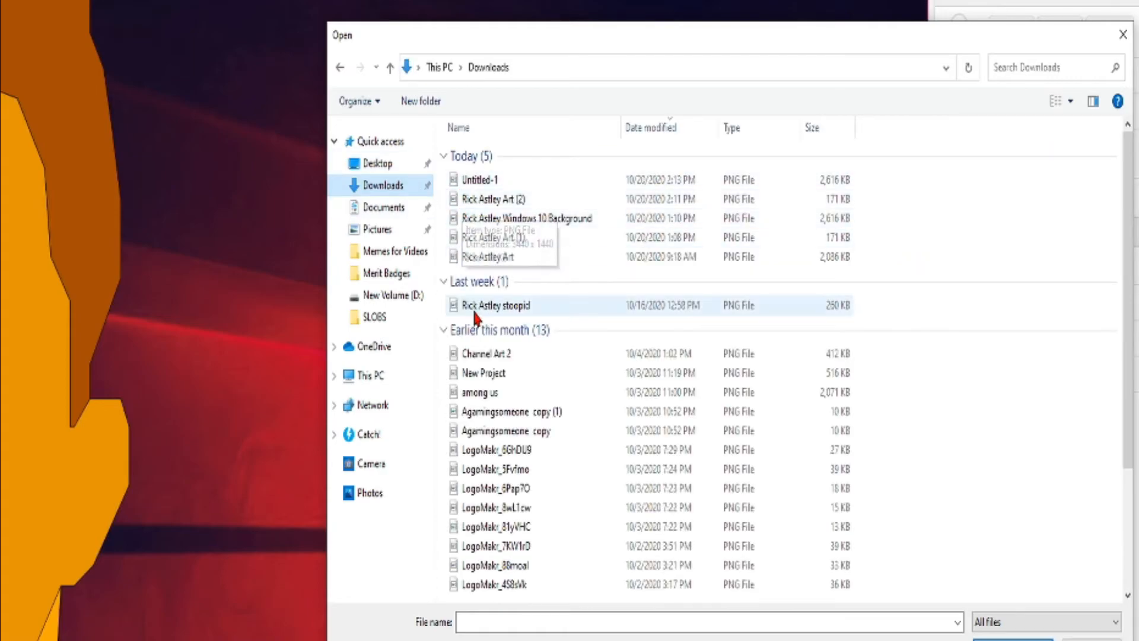
left_click(493, 240)
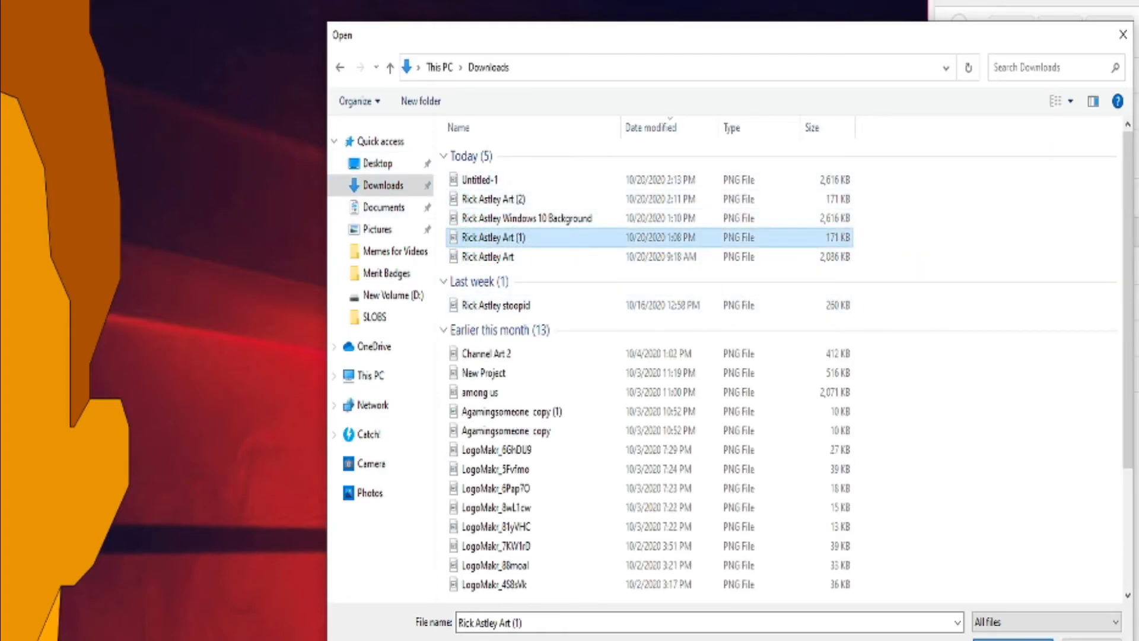
left_click(1013, 639)
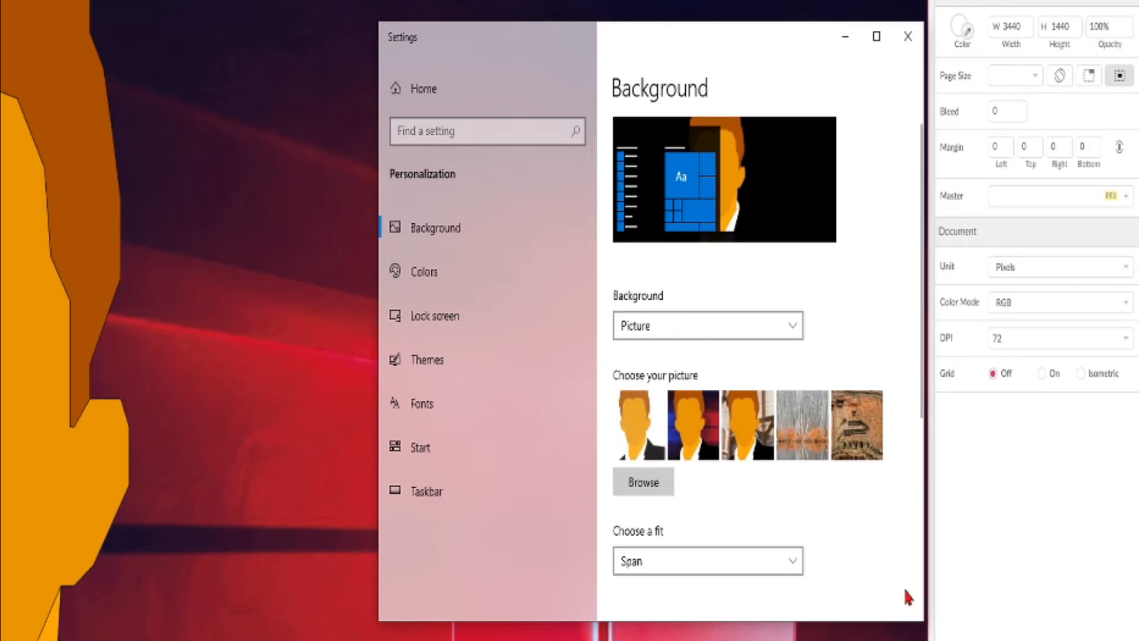
Step: Set the exported "Untitled-1" image from Downloads as the desktop background picture
left_click(665, 482)
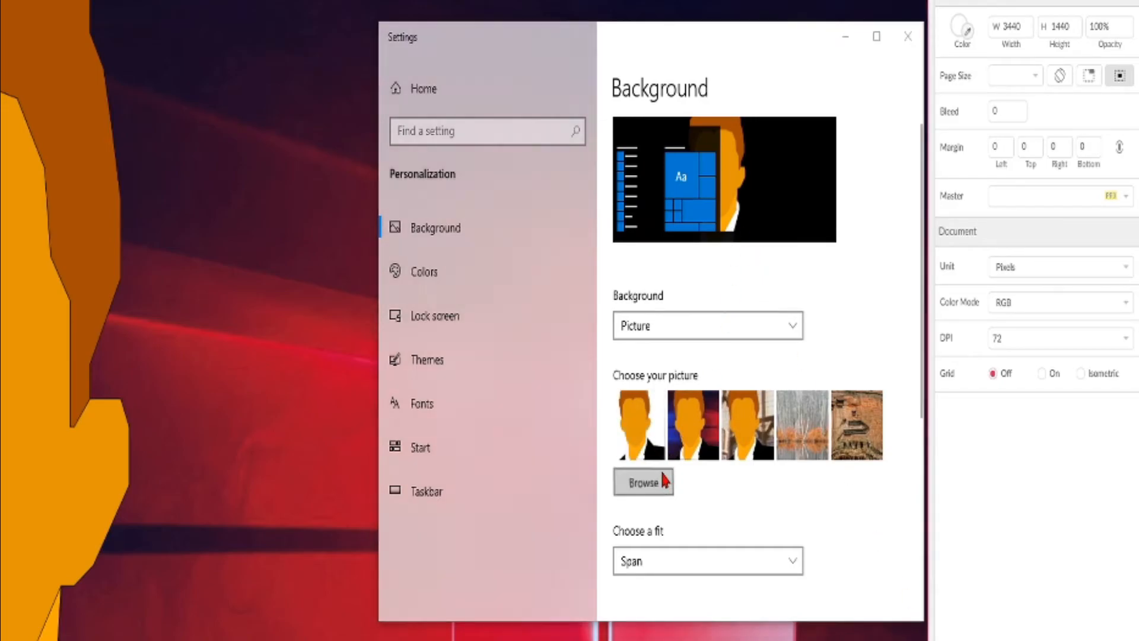
left_click(477, 179)
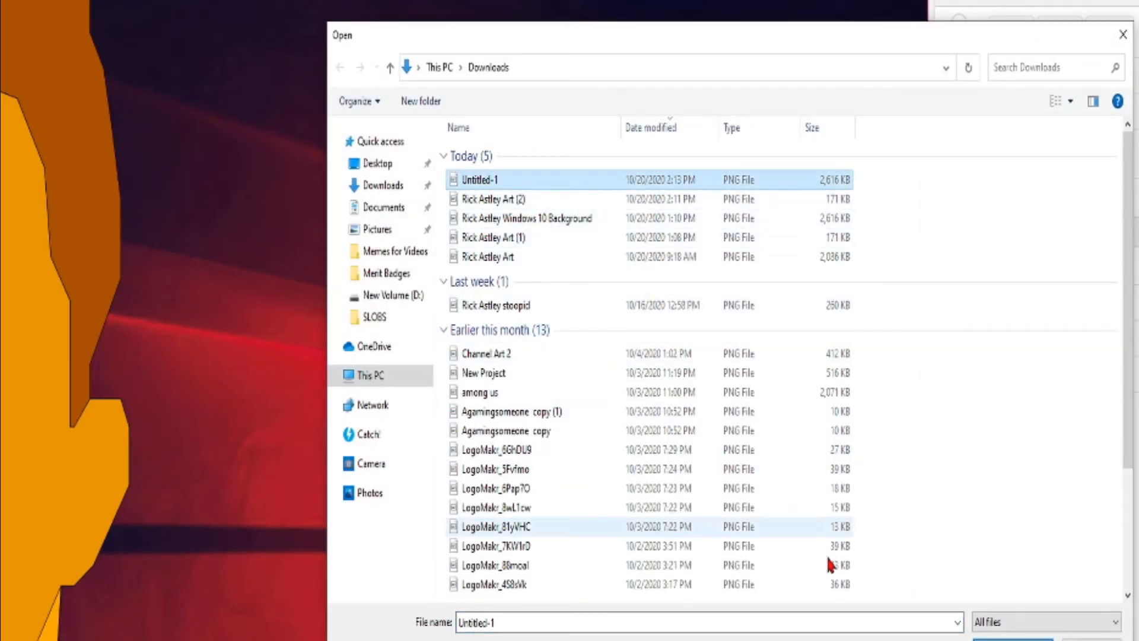
left_click(990, 638)
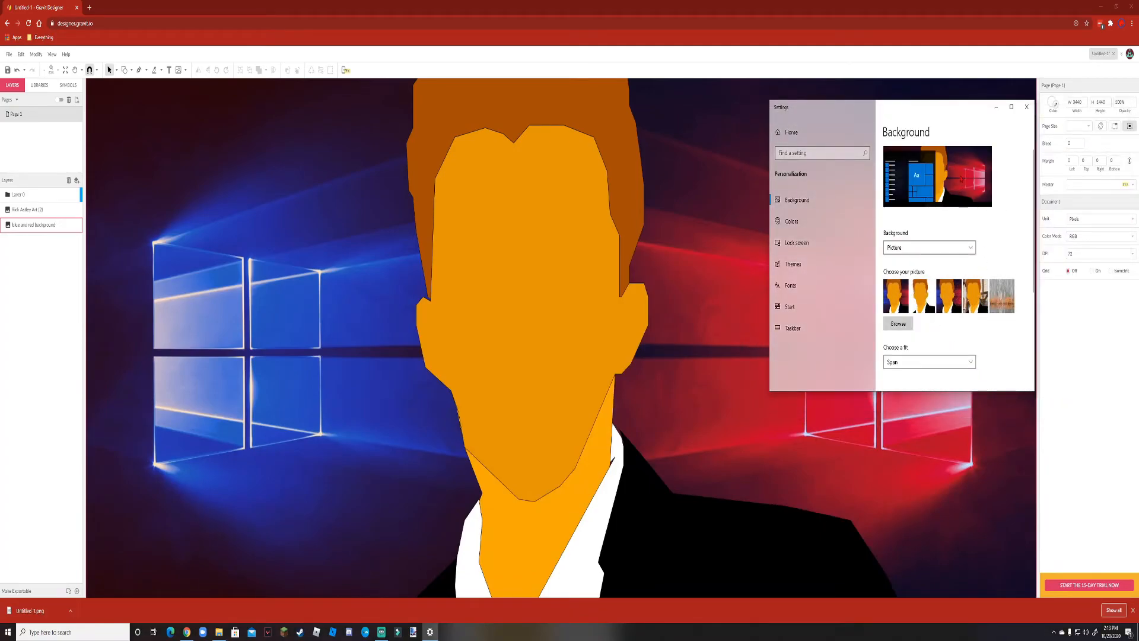
Step: Close Settings, minimize the browser and close the File Explorer window to reveal the desktop wallpaper
left_click(1027, 106)
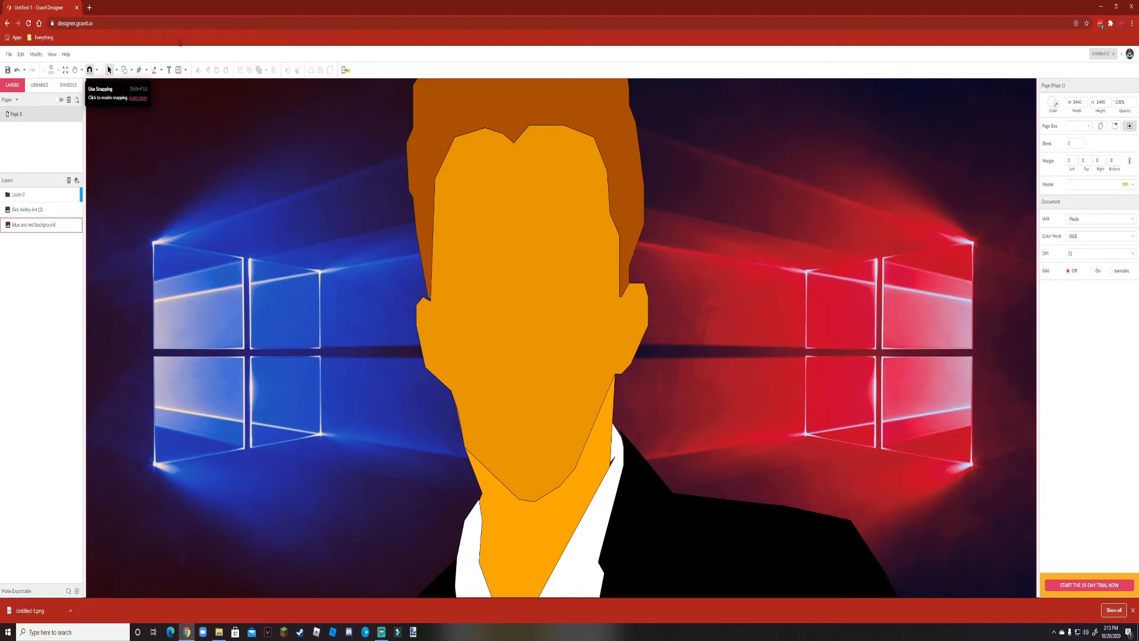
left_click(1099, 7)
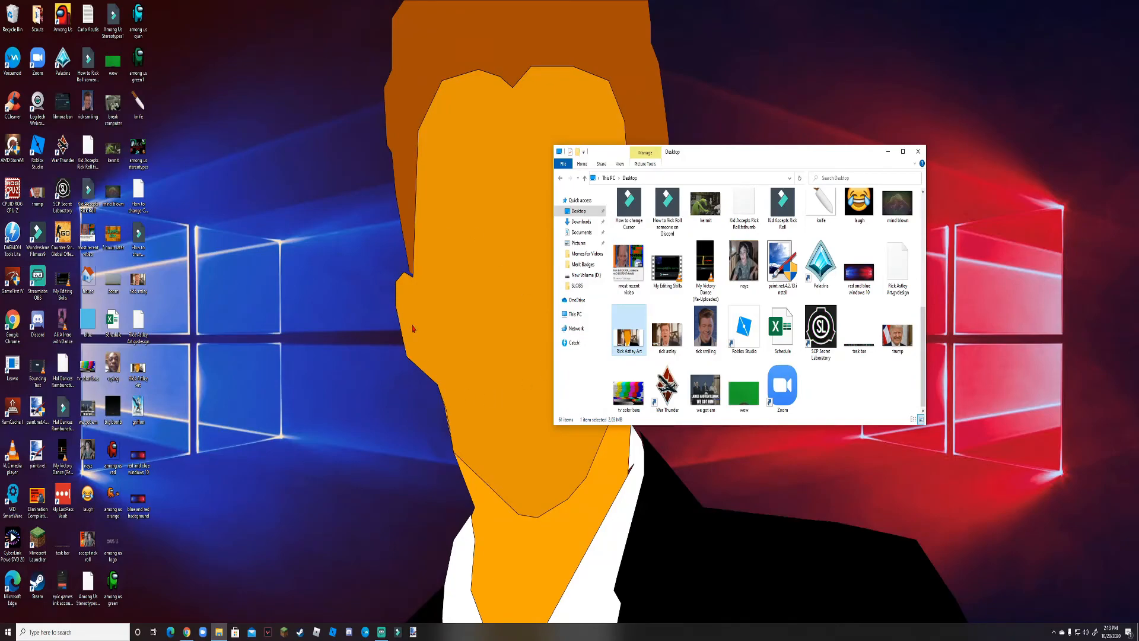
left_click(918, 151)
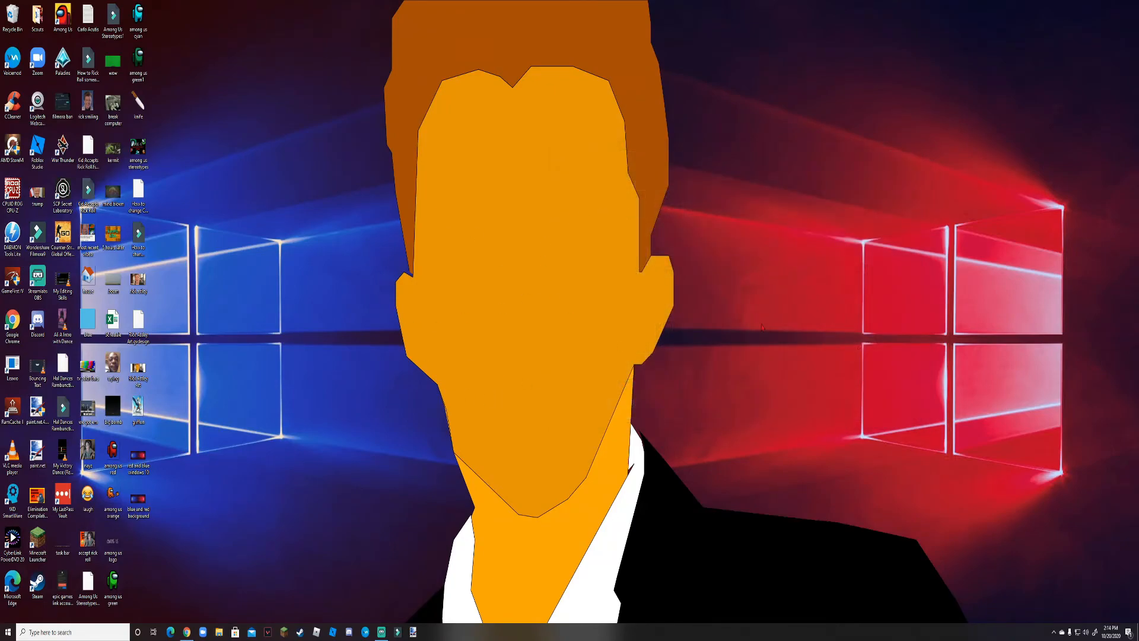